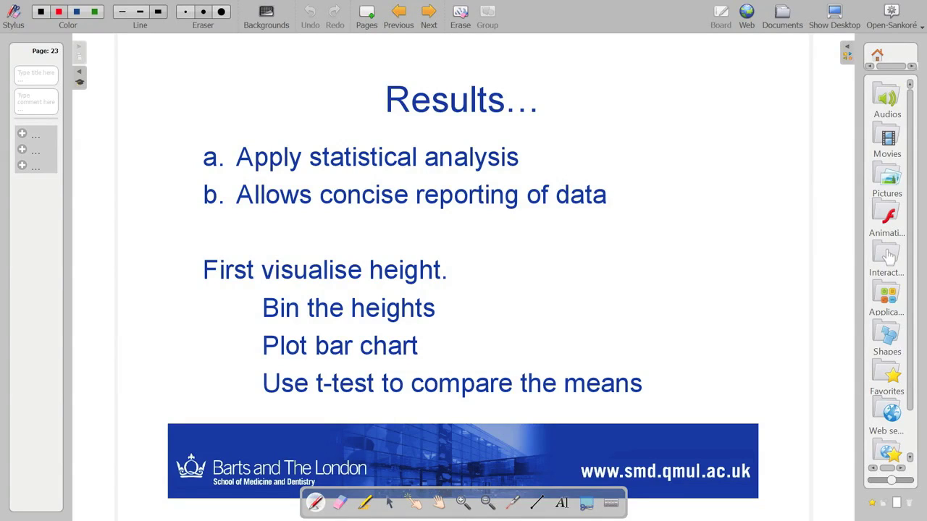
Open the Lecture 3 Characteristics of Clone and Stormtroopers data file from the QMplus course page.
drag(1, 260, 181, 260)
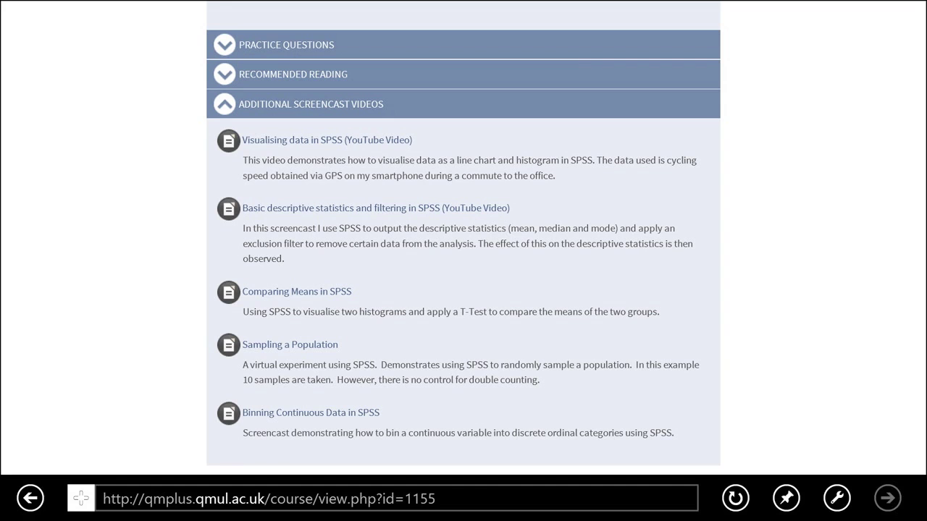
scroll(464, 261, up, 10)
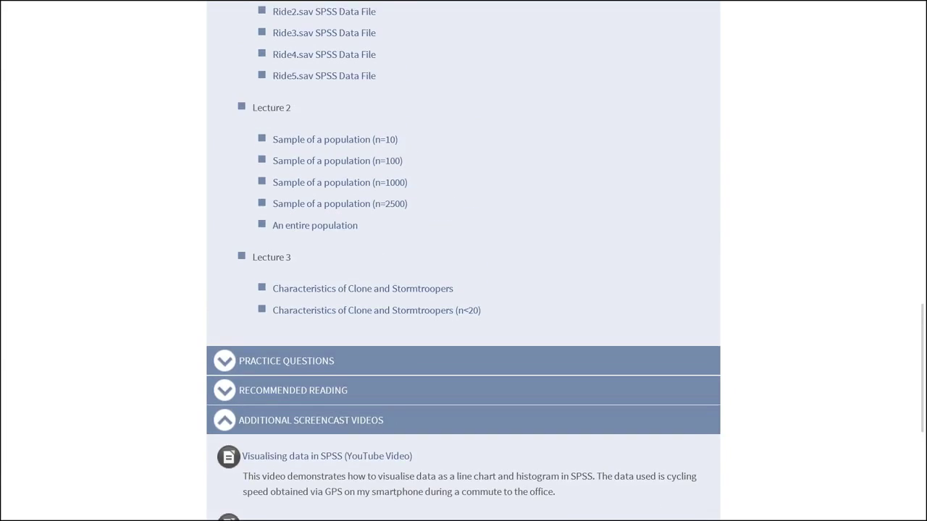
scroll(463, 261, up, 1)
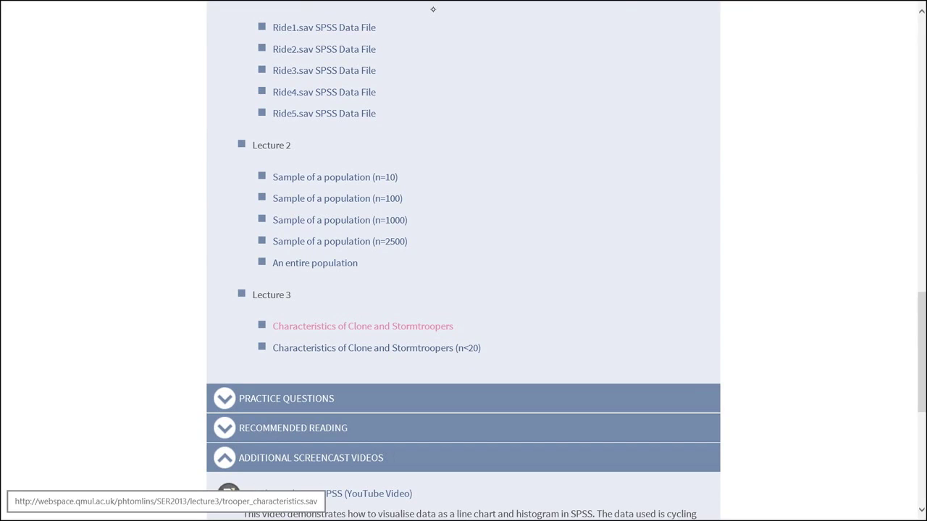
click(362, 325)
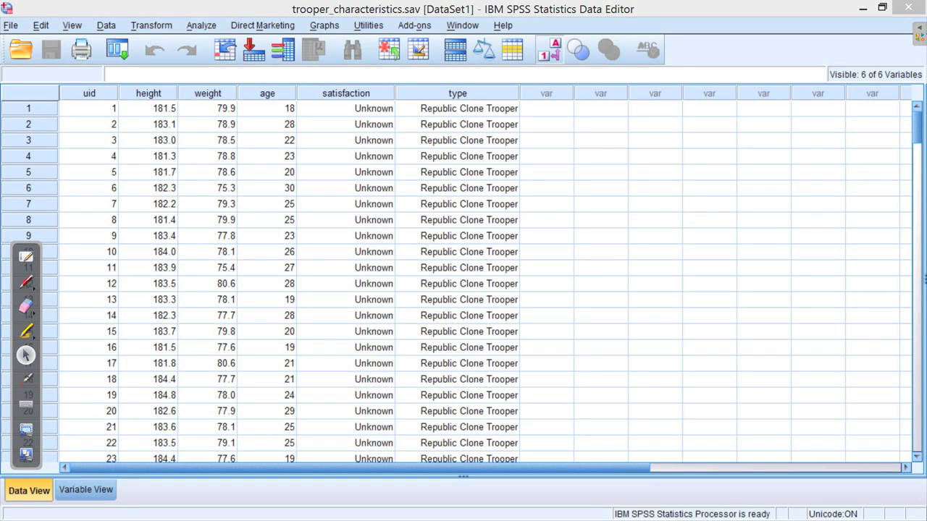
Turn value labels off to view raw codes, then back on to show labels.
click(118, 50)
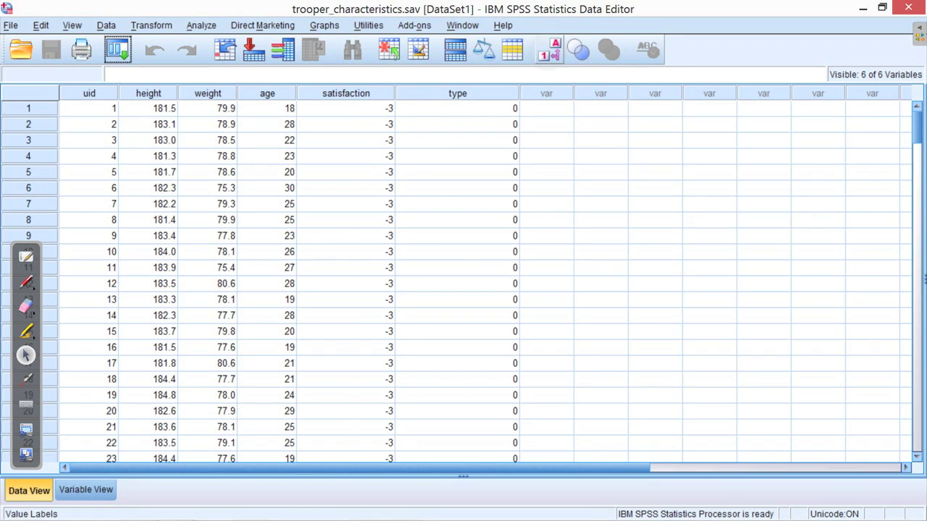
click(549, 49)
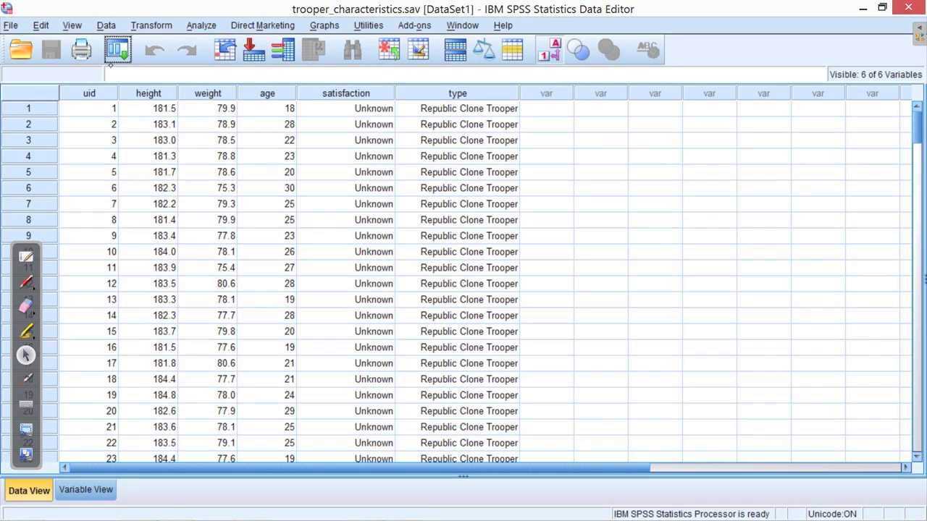
Select the height column and start Visual Binning from the Transform menu.
click(149, 94)
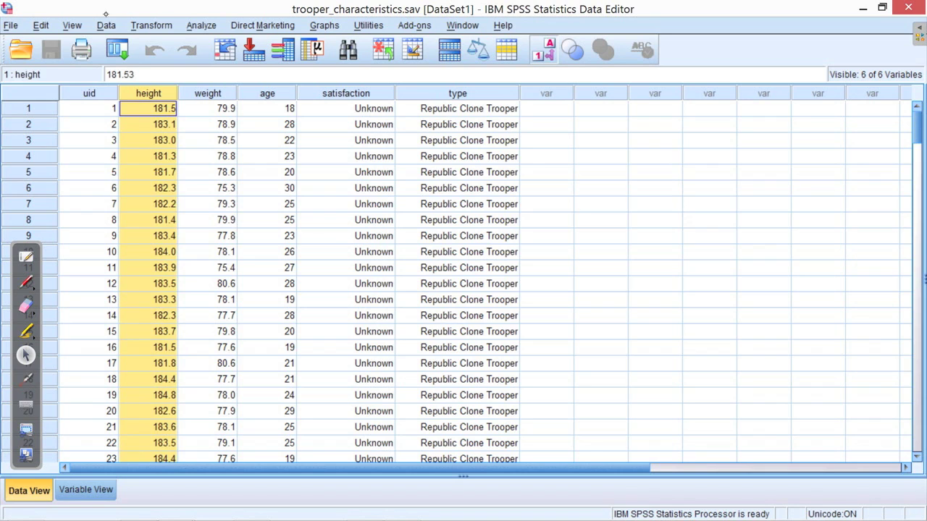
click(155, 23)
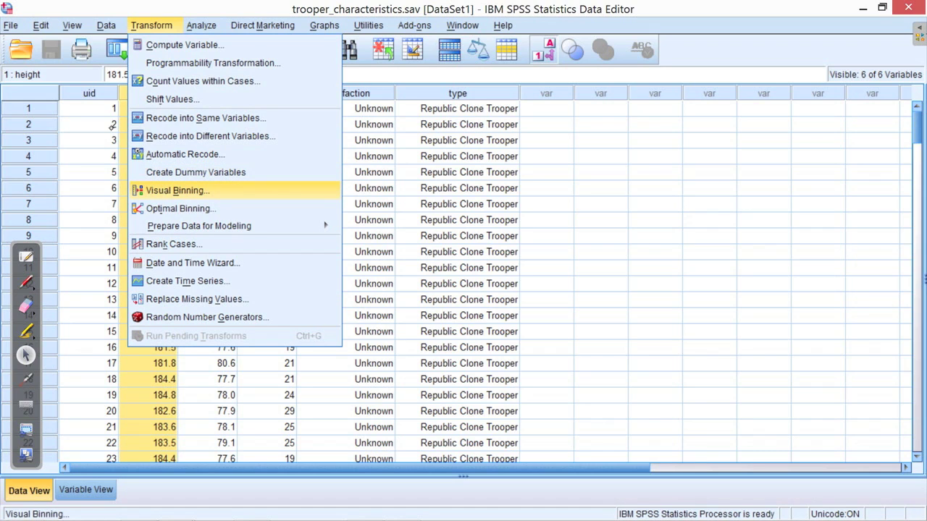
click(165, 190)
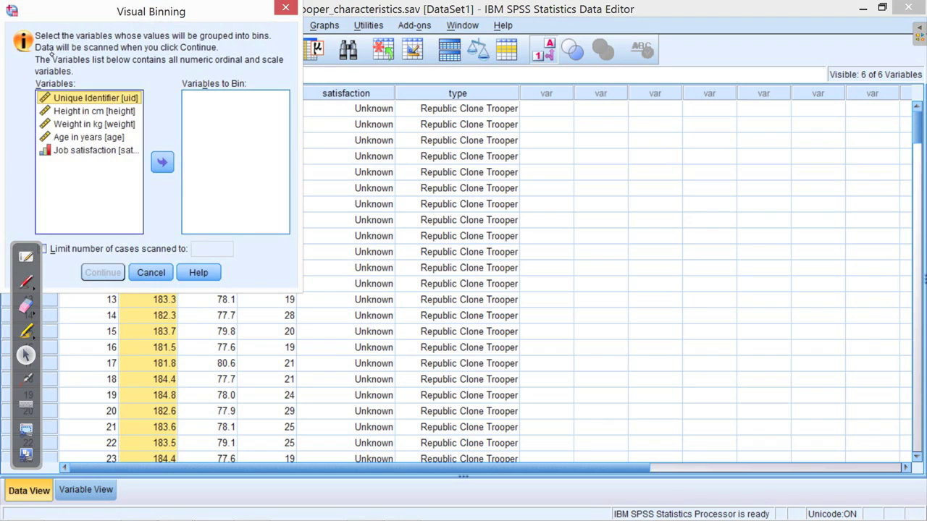
Add Height in cm to Variables to Bin and scan it.
click(80, 111)
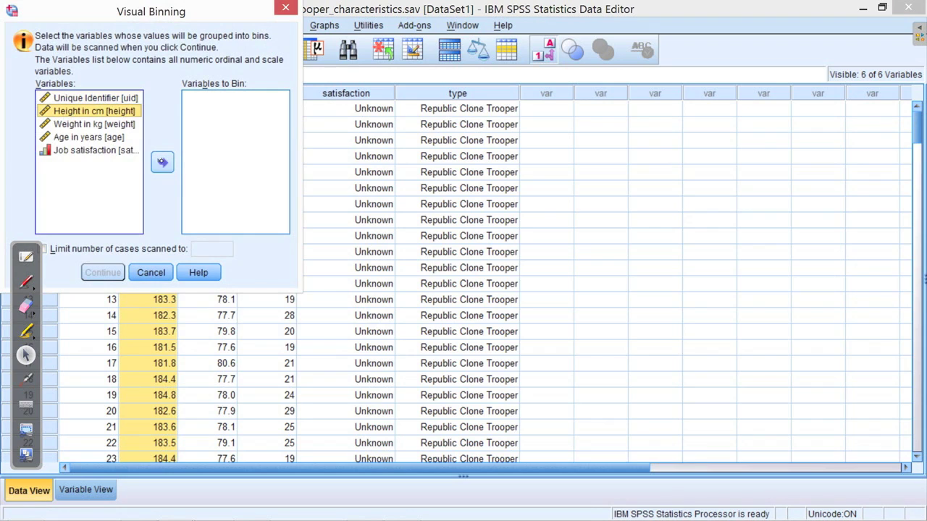
click(163, 162)
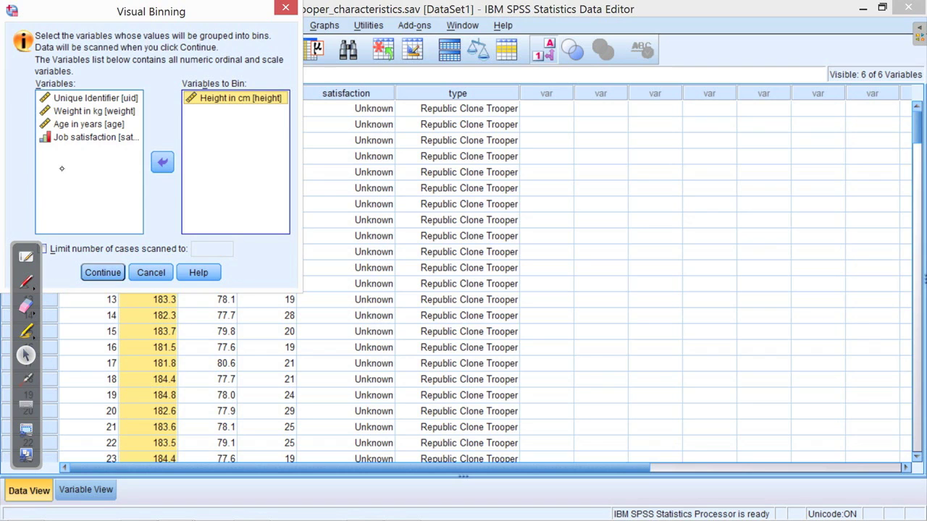
click(101, 272)
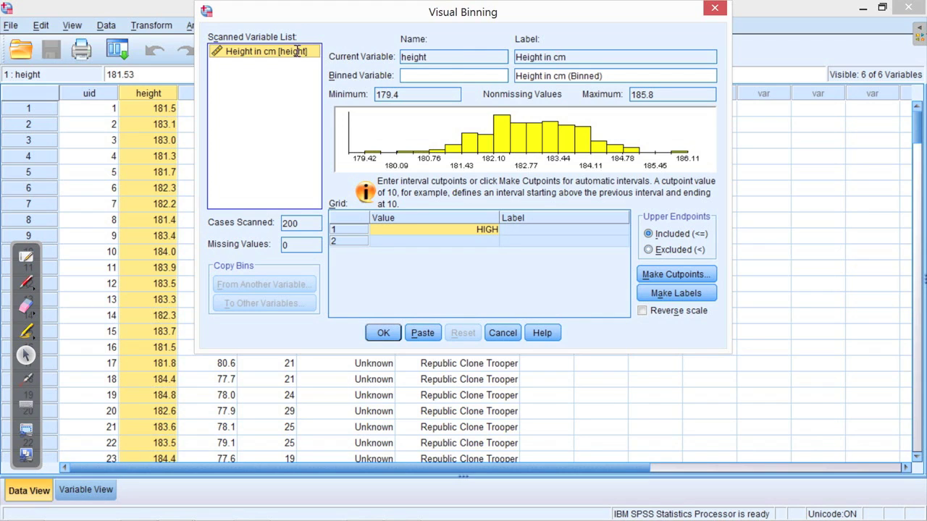
Enter heightBinned as the binned variable's name using the touch keyboard.
click(420, 75)
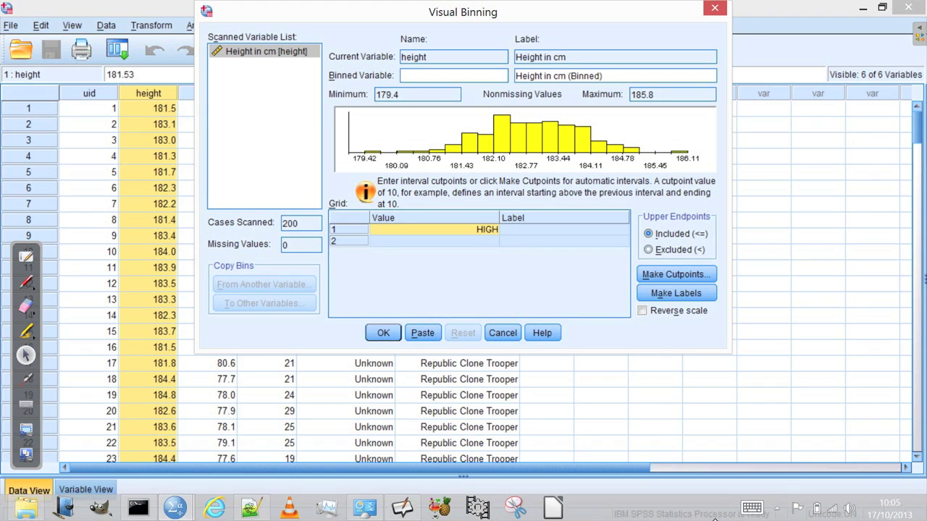
click(747, 511)
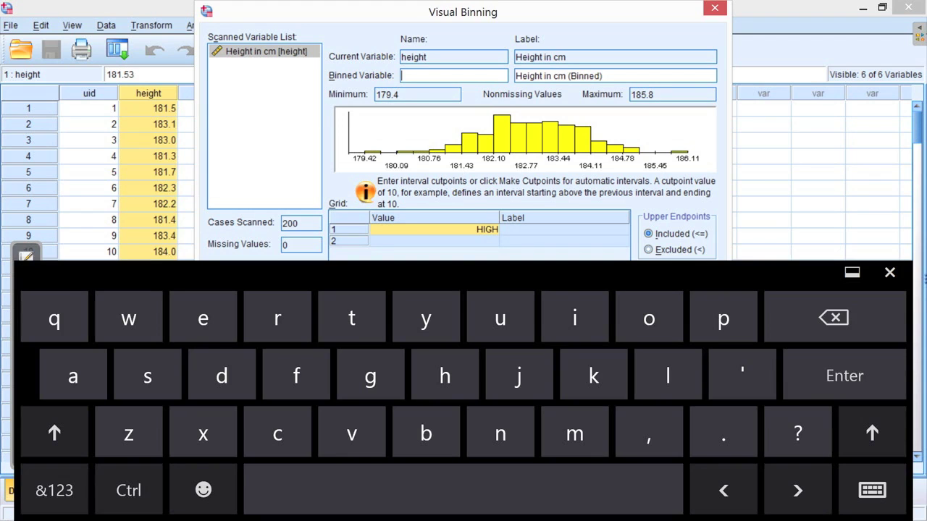
text(heightBinned)
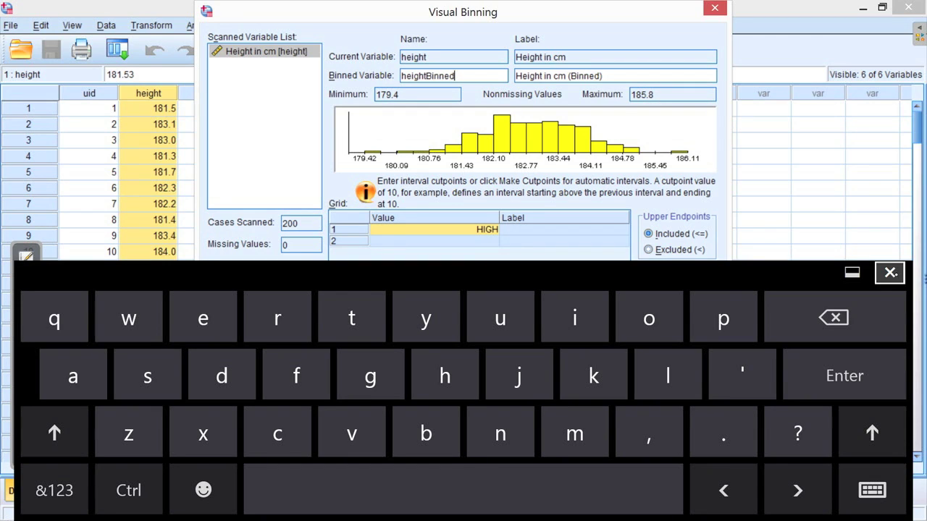
click(890, 272)
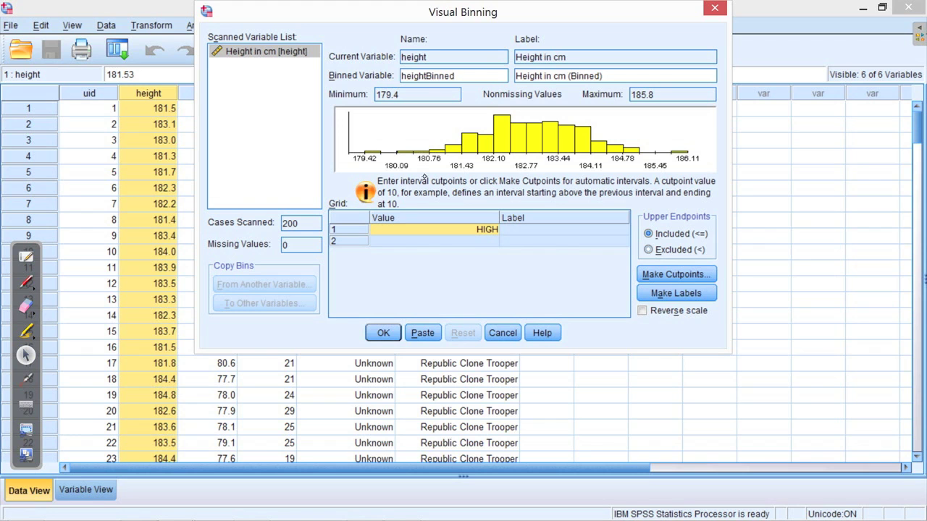
In Make Cutpoints, choose equal-width intervals and enter 179 as the first cutpoint.
click(667, 275)
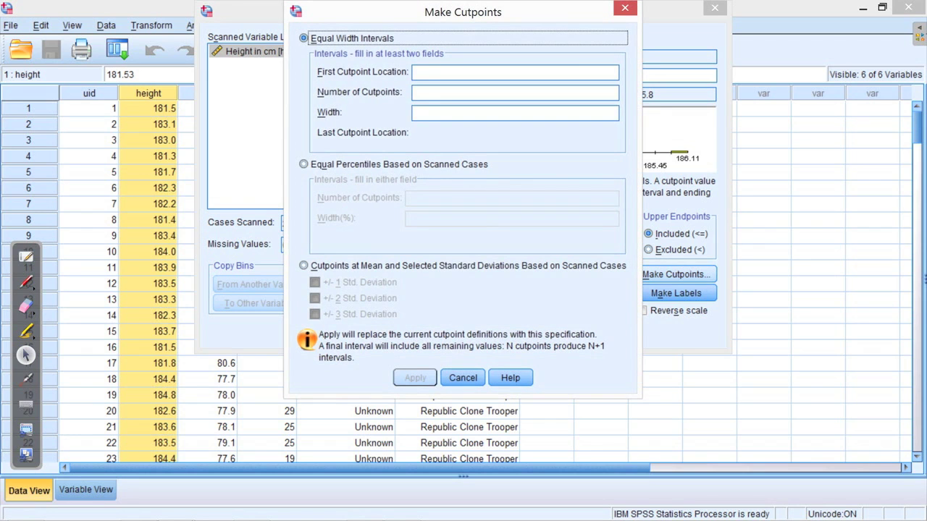
drag(304, 12, 455, 24)
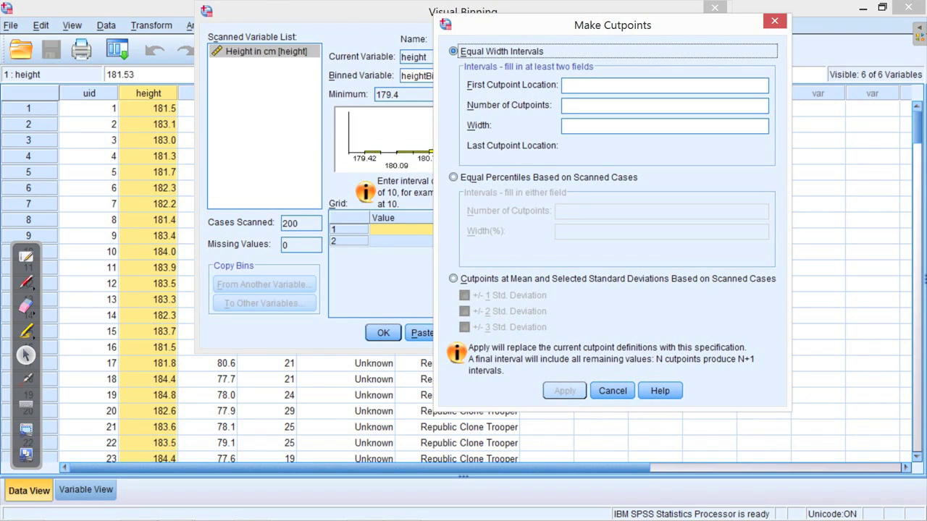
click(246, 101)
drag(507, 25, 284, 40)
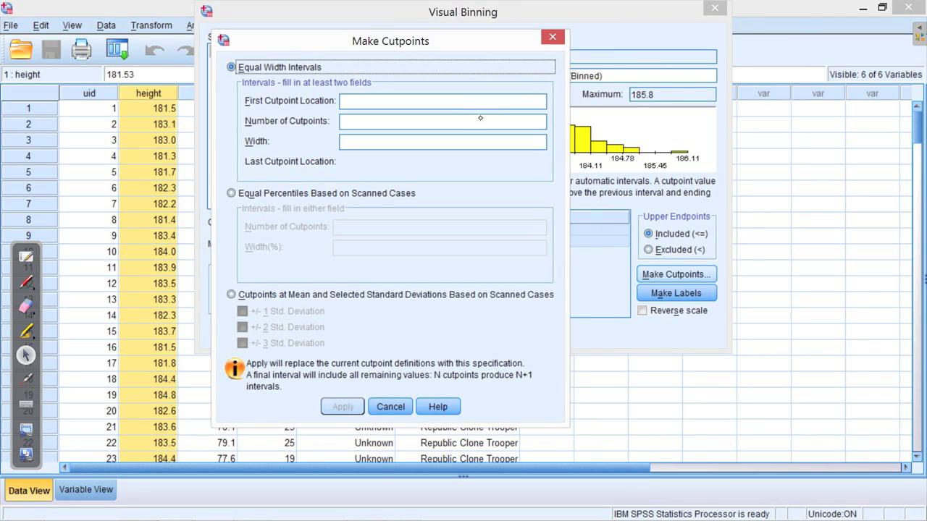
click(377, 102)
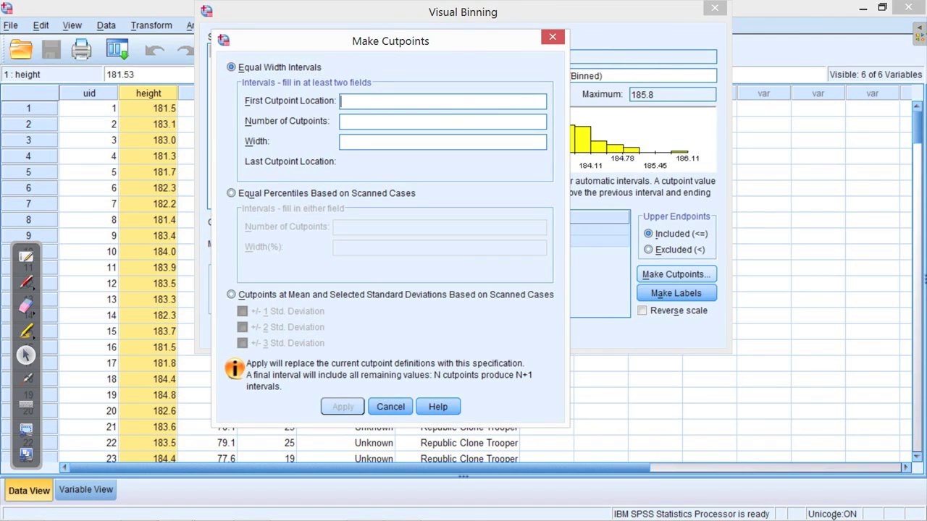
mouse_move(833, 517)
click(747, 508)
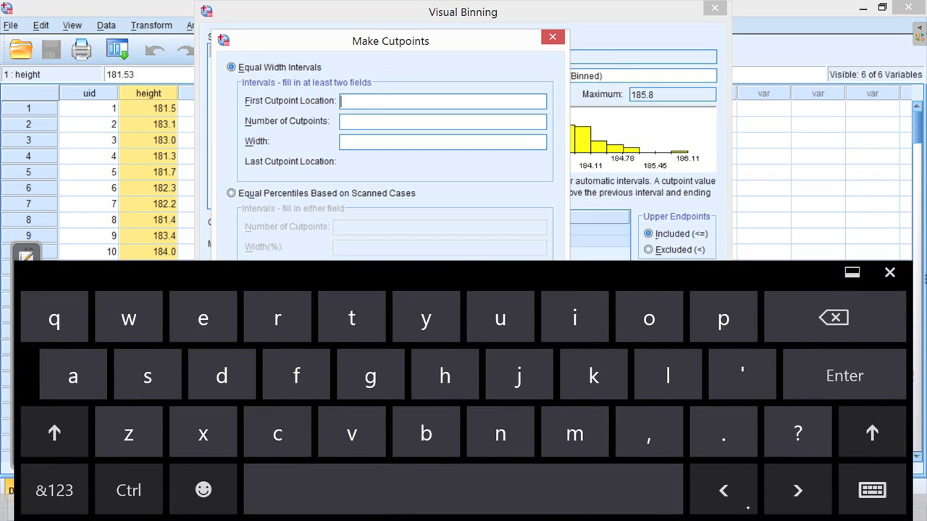
click(55, 490)
click(612, 317)
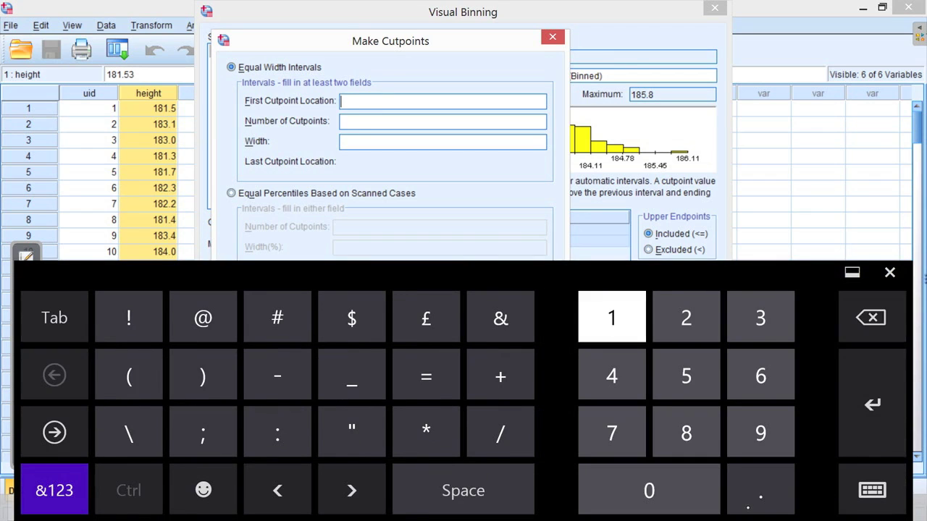
click(611, 432)
click(760, 432)
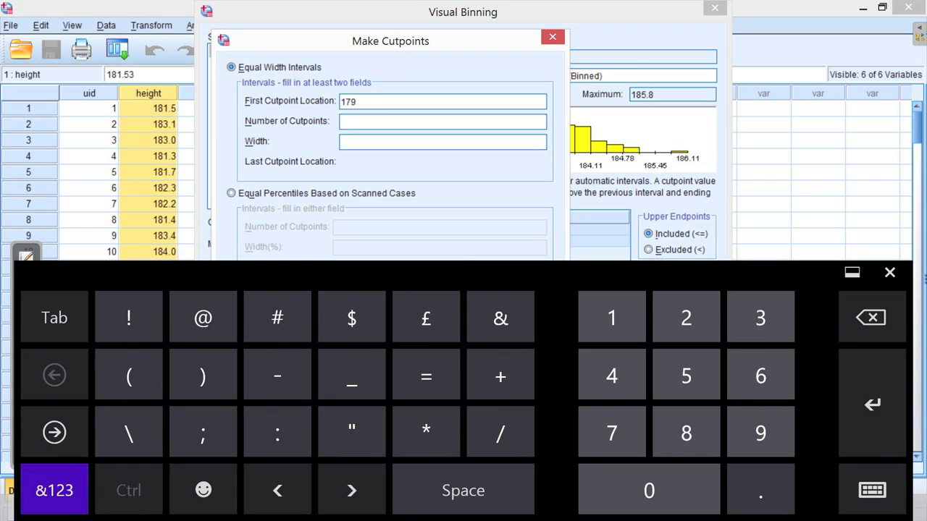
Set width 1 and 10 cutpoints, then apply them to the binning grid.
click(354, 142)
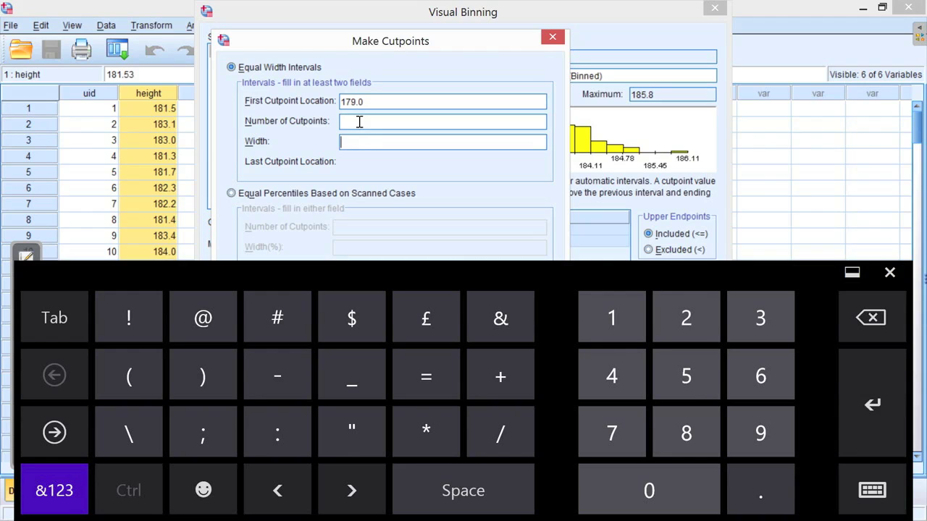
text(1)
click(360, 122)
text(7)
key(BackSpace)
text(10)
click(367, 141)
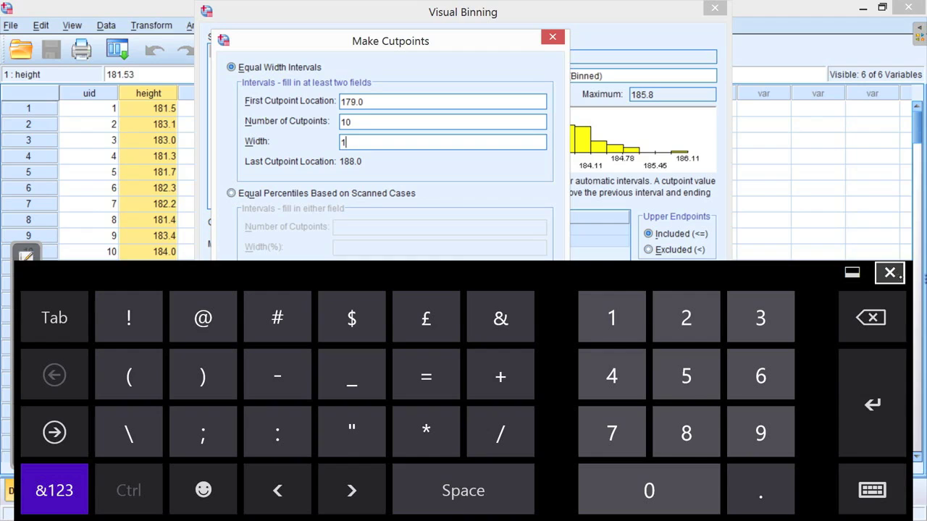
click(889, 272)
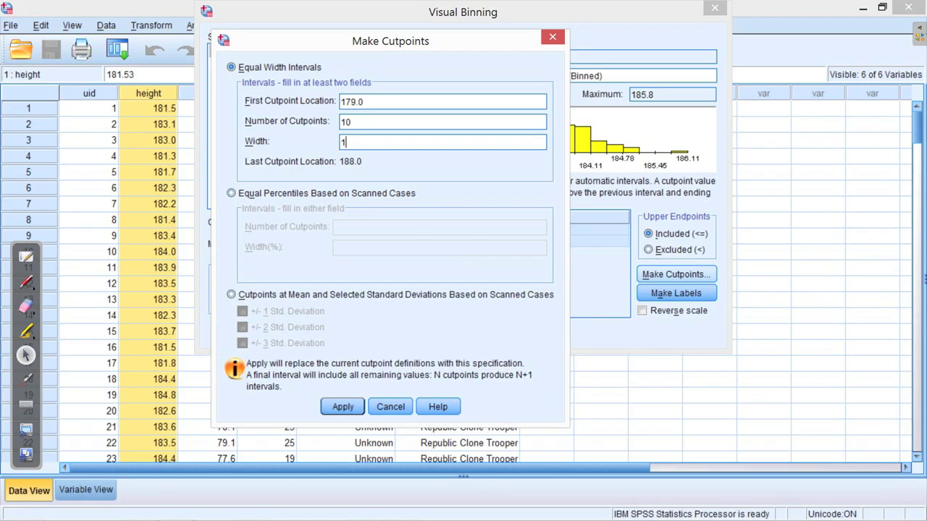
click(325, 507)
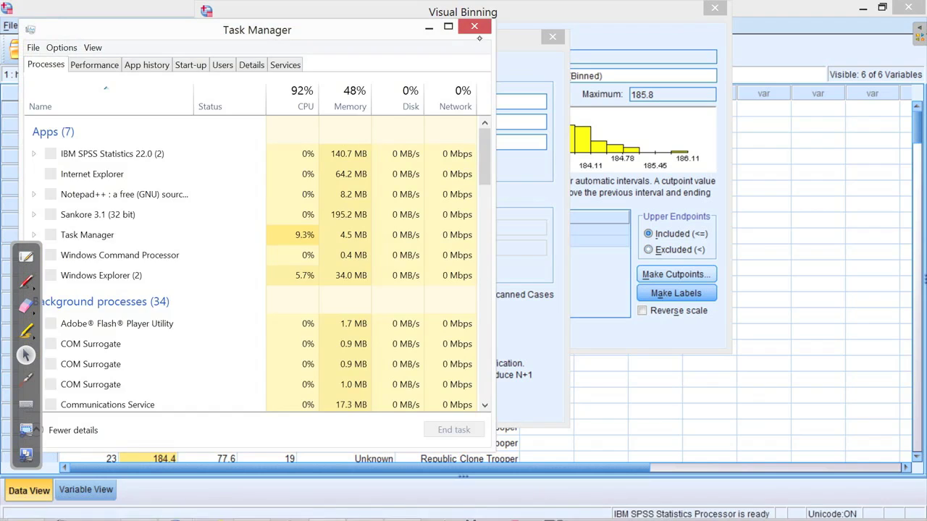
click(484, 26)
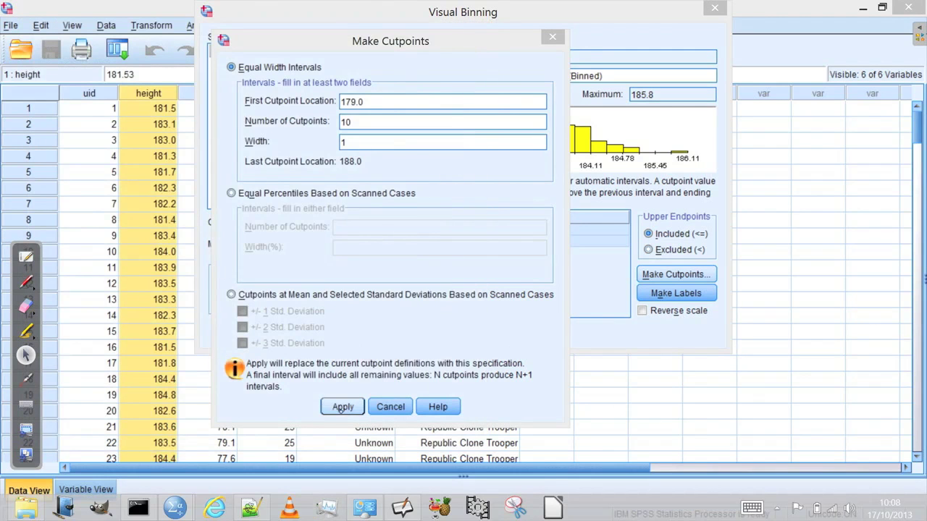
click(285, 348)
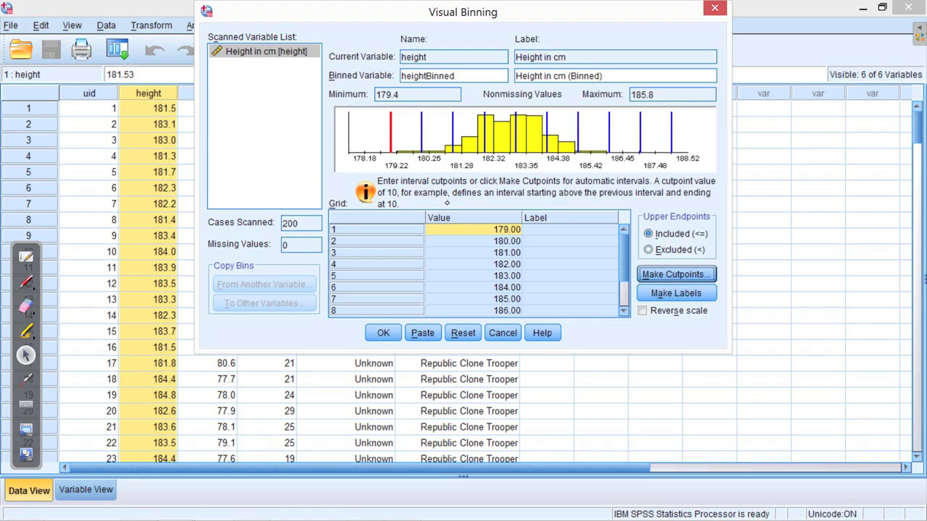
Generate range labels and create the heightBinned variable, confirming the new variable.
click(676, 294)
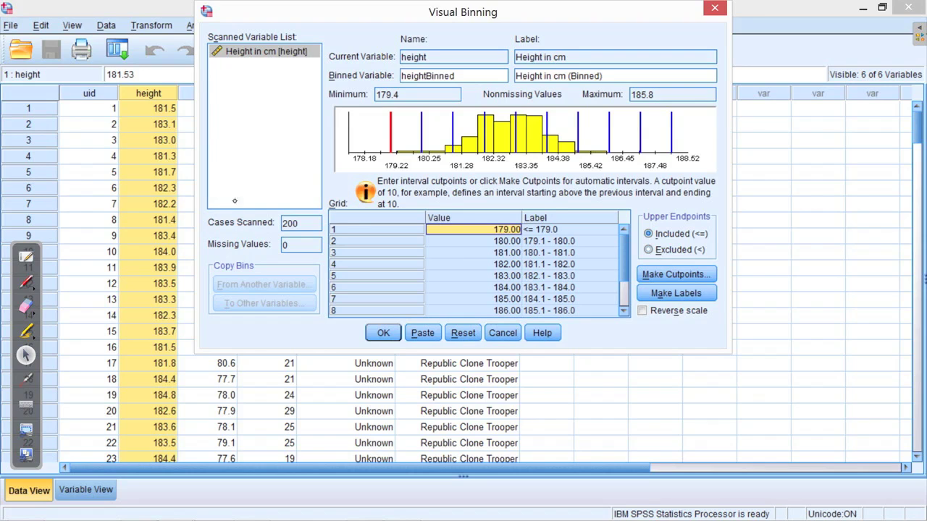
click(382, 333)
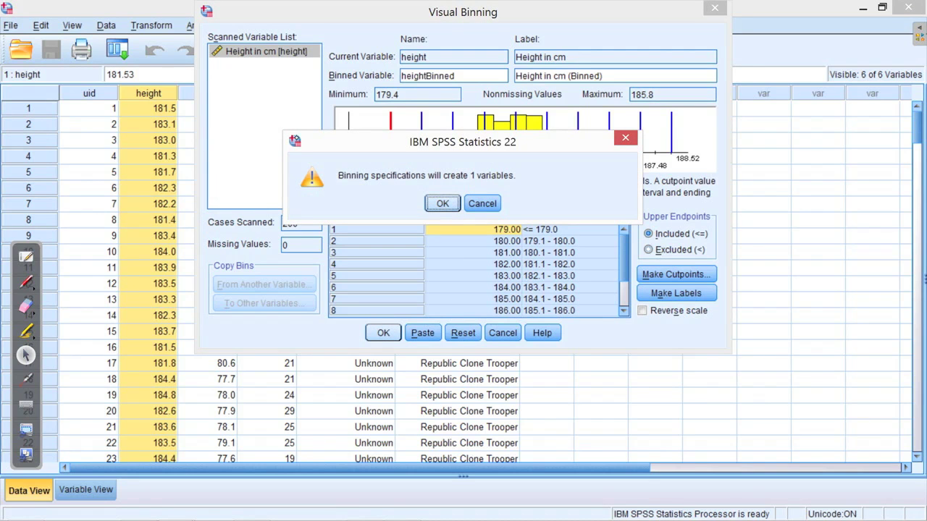
click(442, 204)
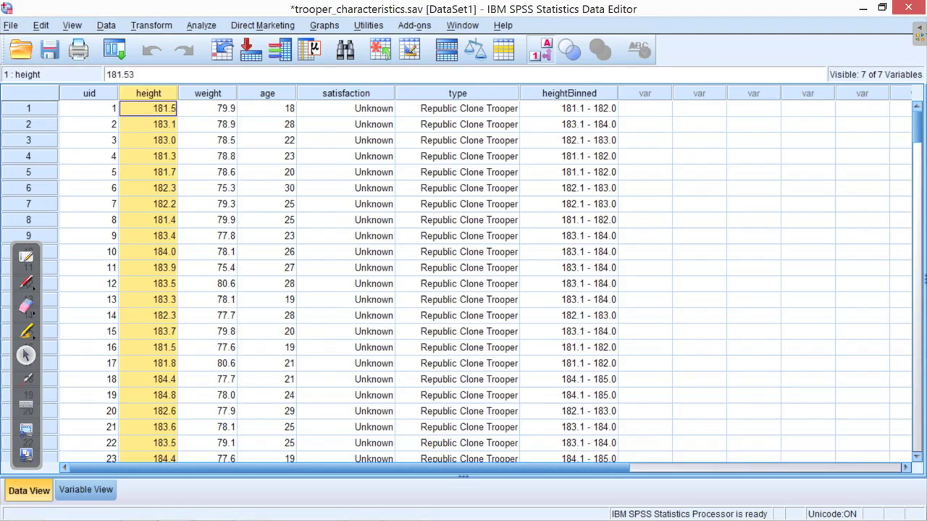
click(567, 92)
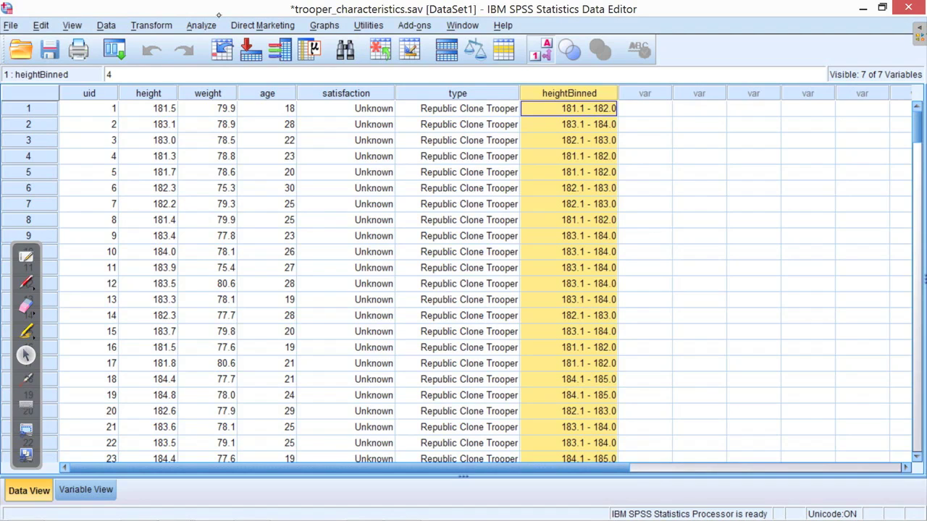
Open Chart Builder from the Graphs menu.
click(324, 25)
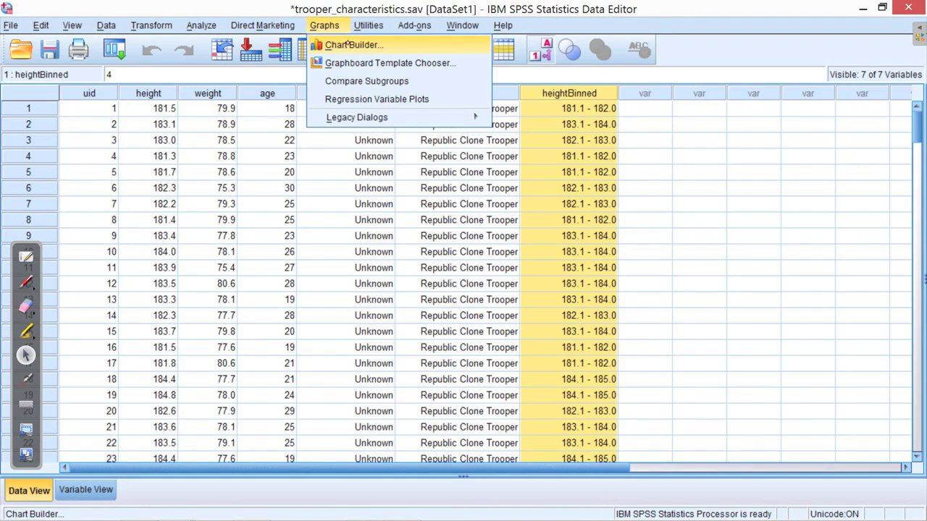
click(346, 45)
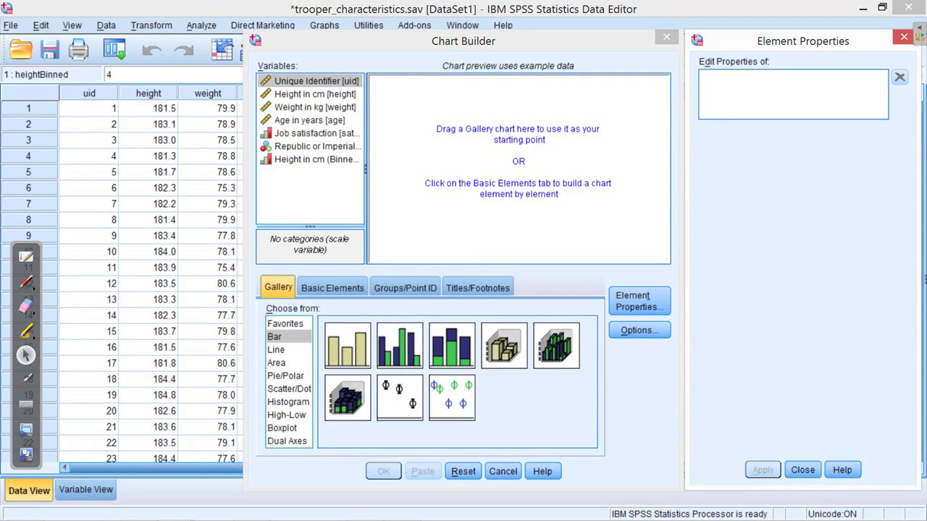
Build a clustered bar chart with heightBinned on the x-axis, clustered by trooper type.
click(292, 338)
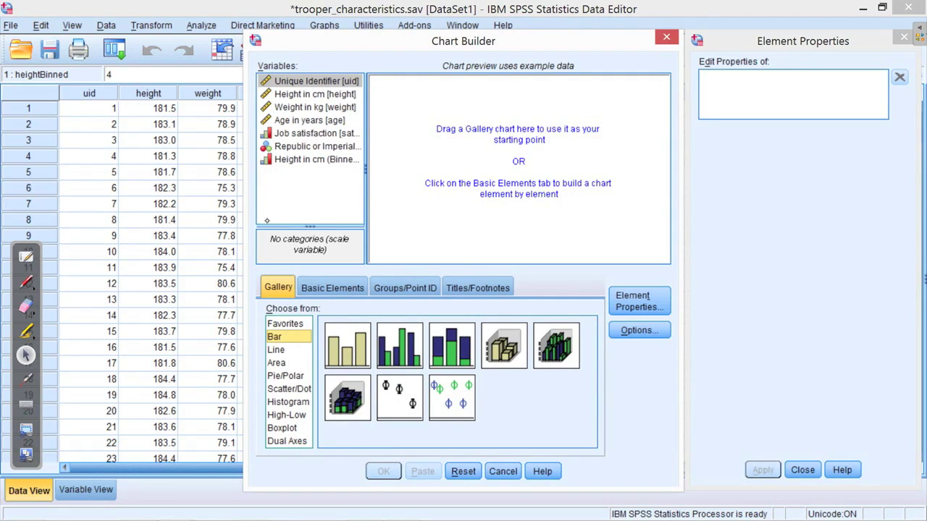
drag(400, 354, 442, 189)
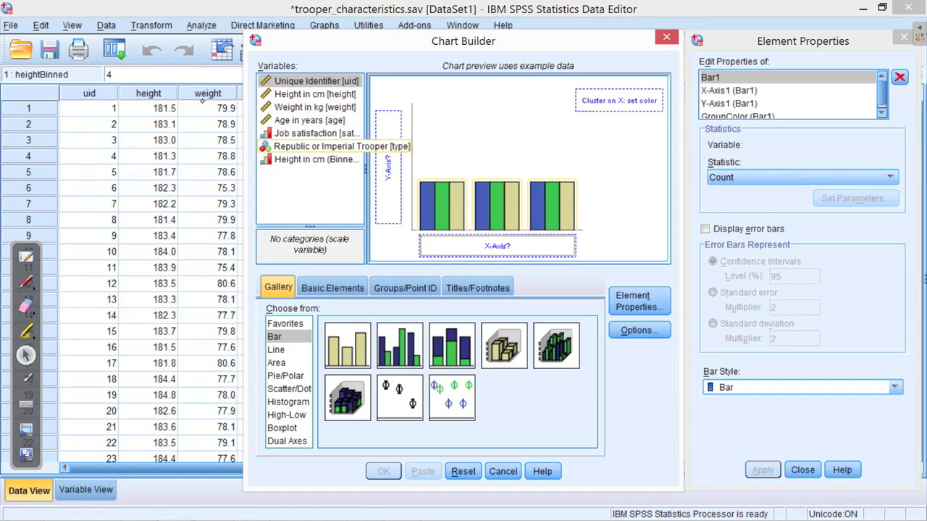
click(301, 161)
right_click(289, 161)
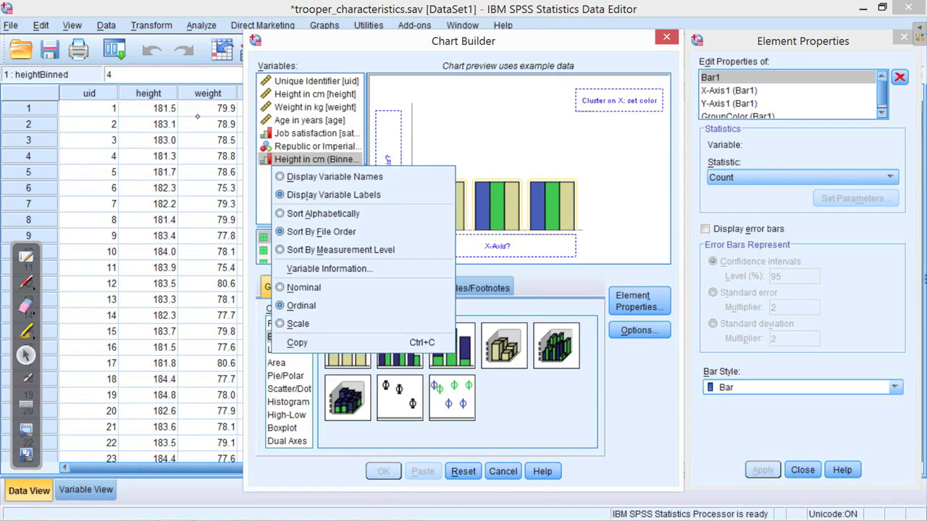
click(189, 105)
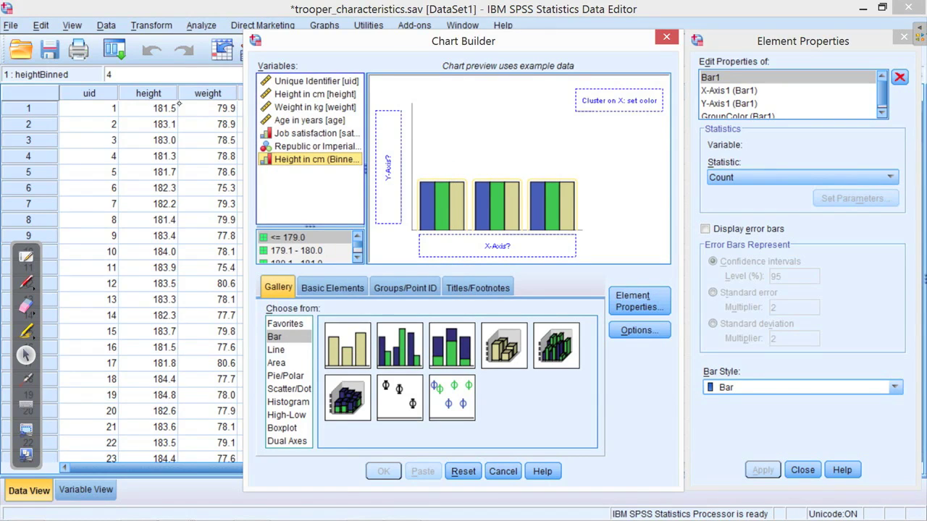
drag(305, 159, 499, 246)
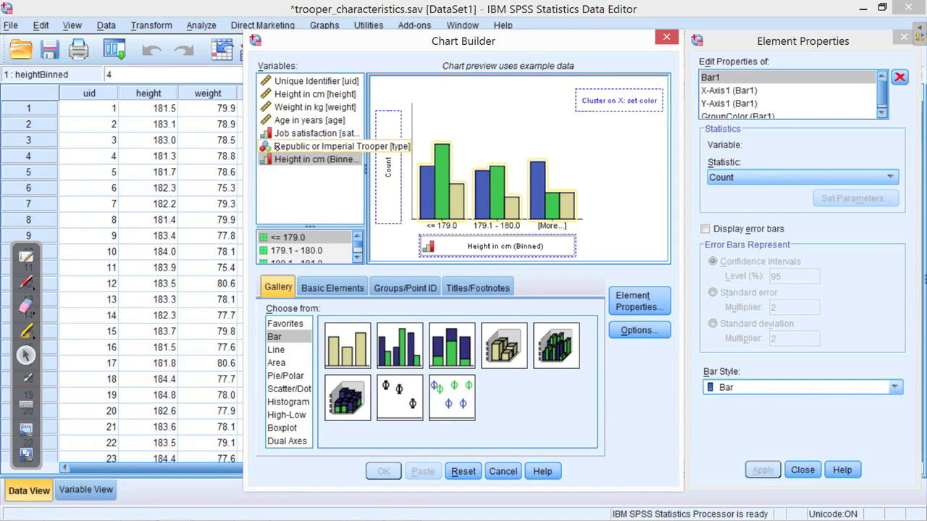
drag(291, 153, 619, 101)
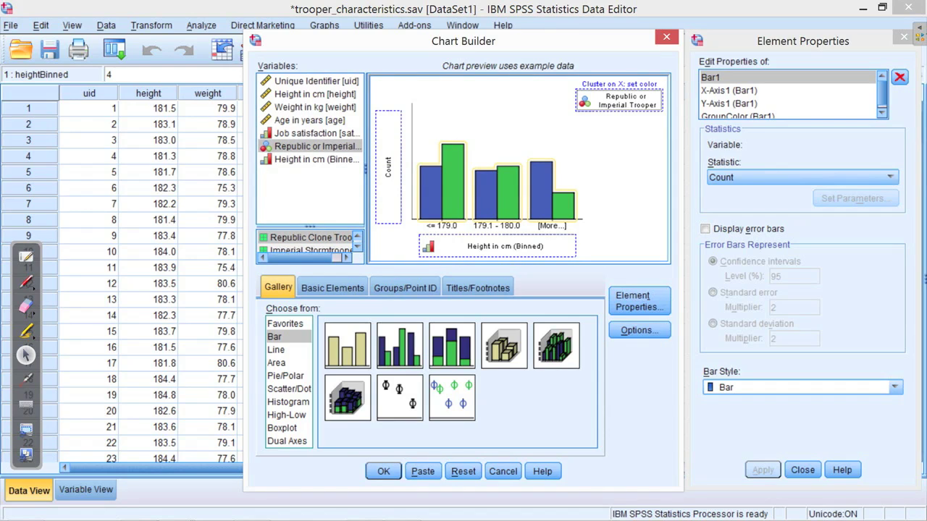
click(384, 471)
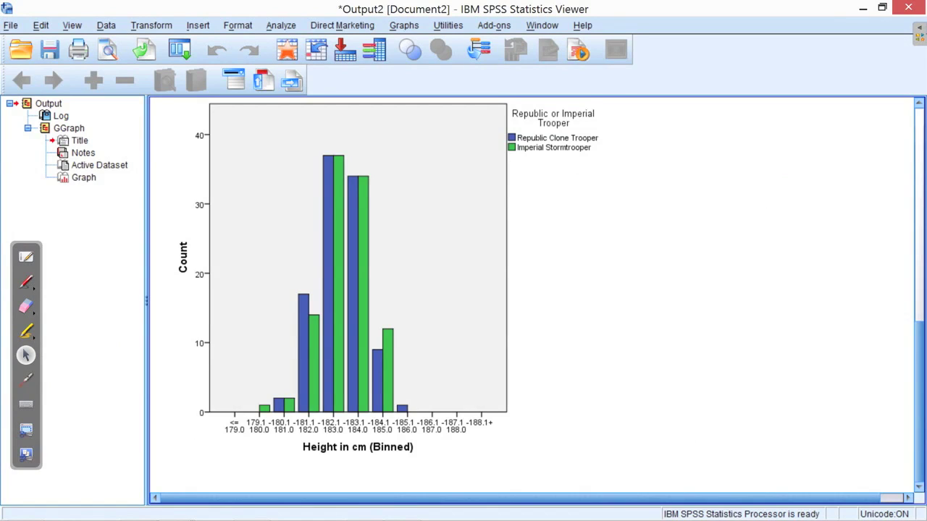
click(358, 282)
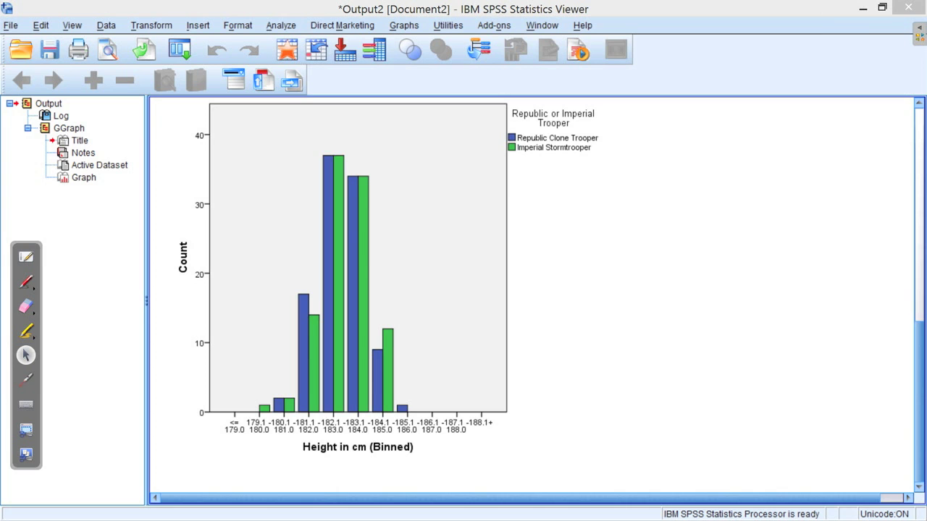
Minimize the output Viewer to return to the trooper Data Editor.
click(862, 8)
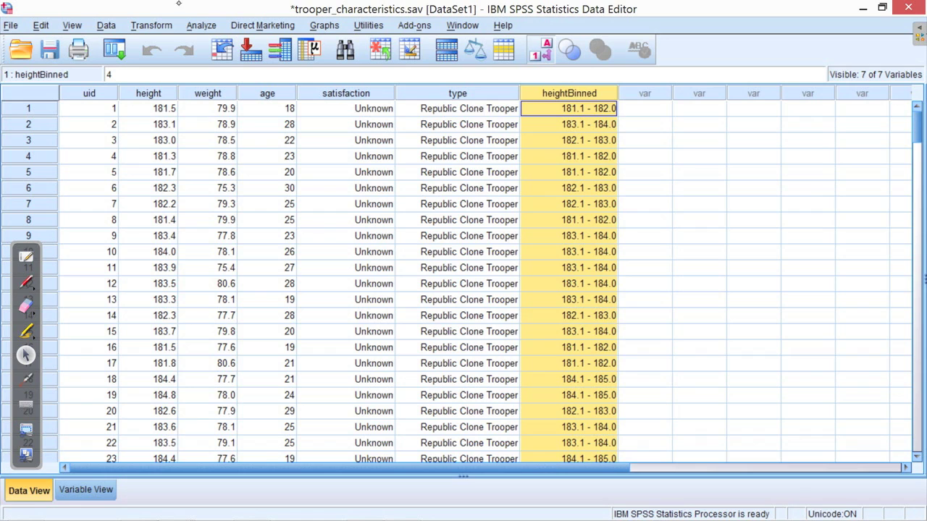
Open the Independent-Samples T Test dialog from the Analyze menu.
click(205, 26)
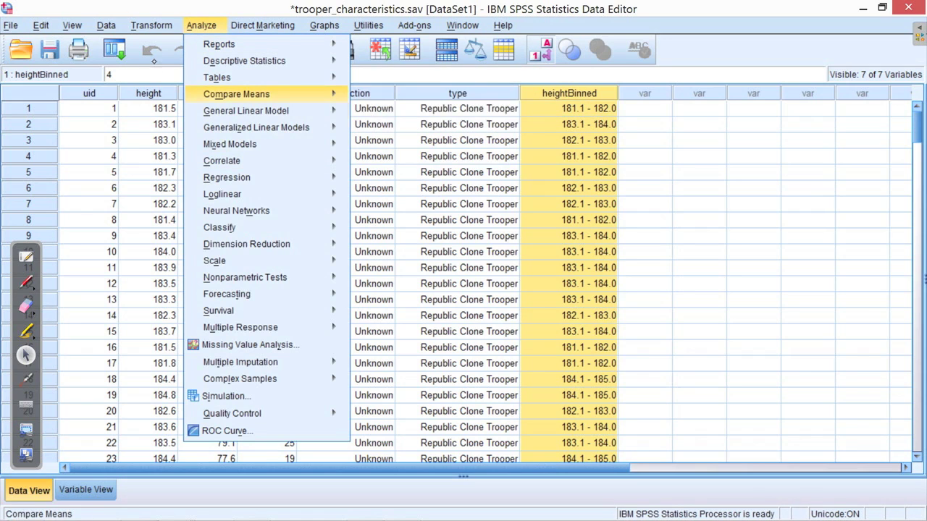
mouse_move(239, 93)
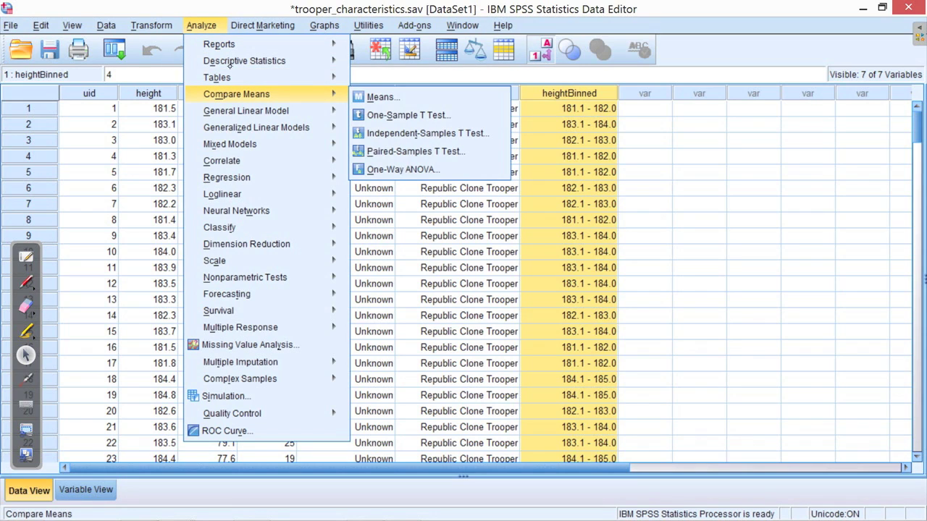
key(Right)
key(Down)
key(Down)
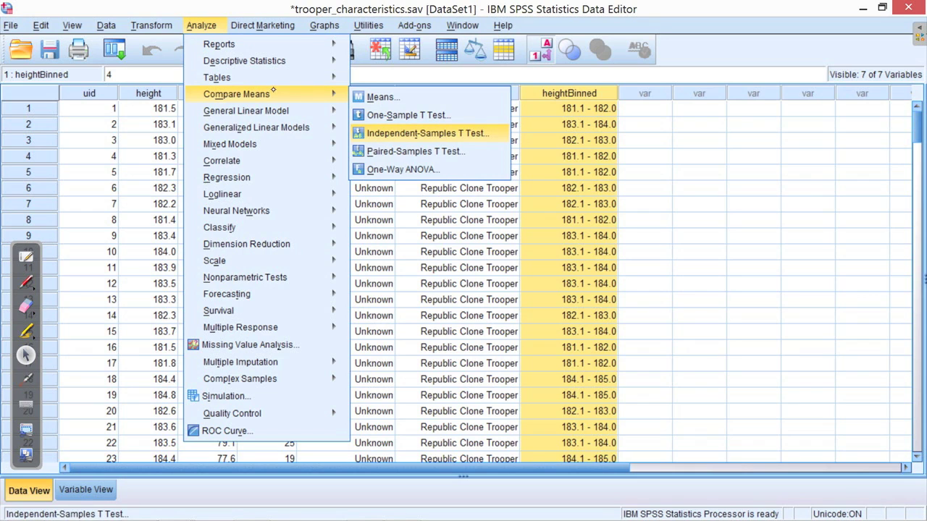
click(409, 134)
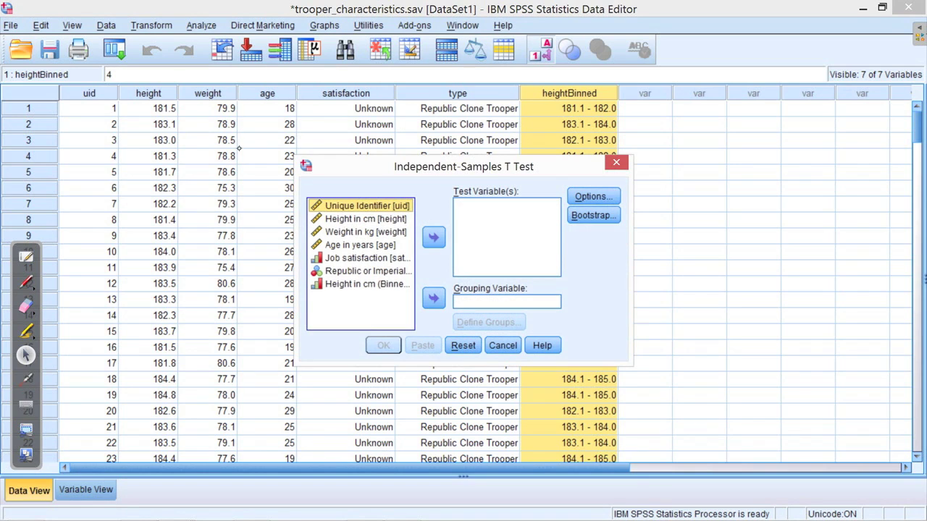
Set Height in cm as the test variable and trooper type as the grouping variable.
click(354, 219)
click(437, 239)
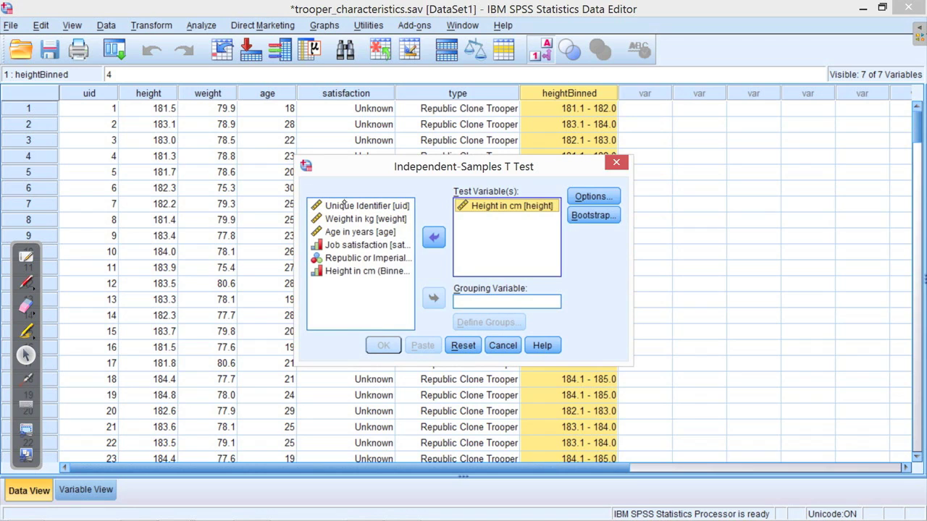
click(344, 259)
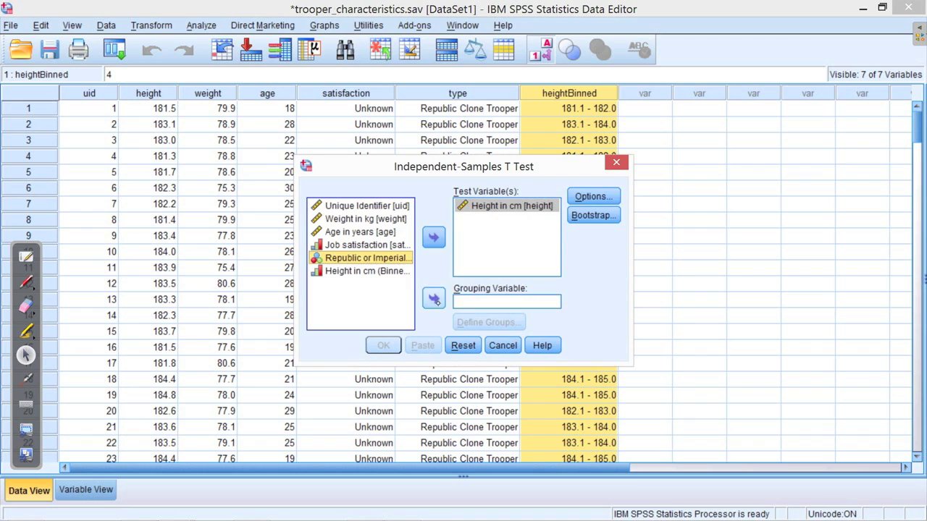
click(433, 298)
key(alt+d)
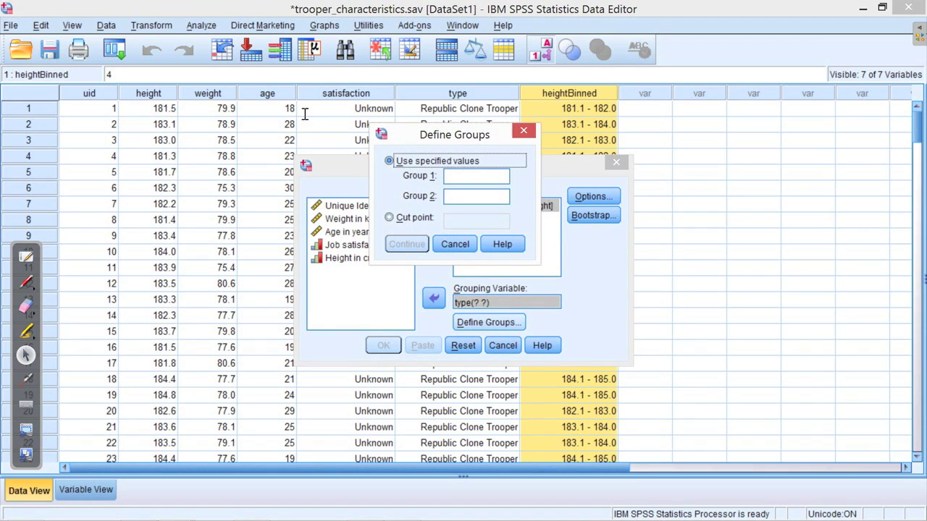
Define groups 0 and 1 using the on-screen keyboard, then run the t-test.
click(469, 176)
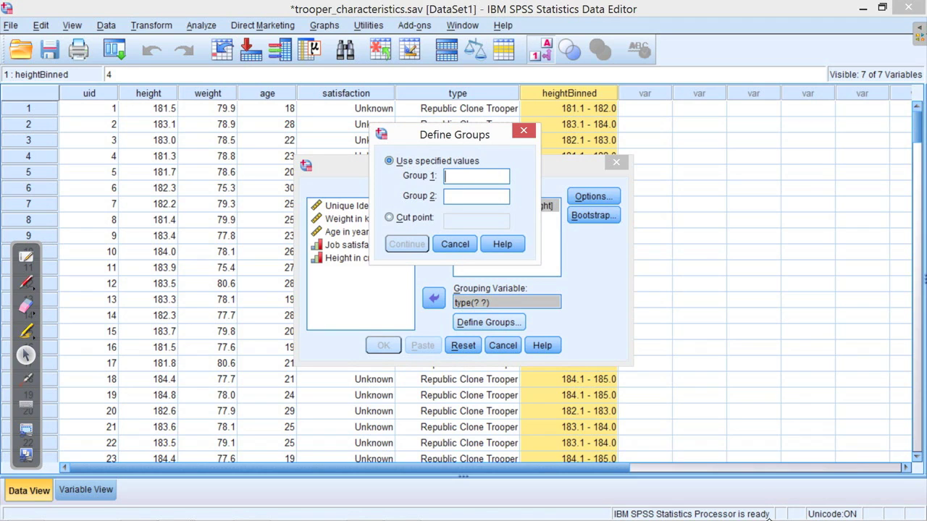
mouse_move(772, 519)
click(746, 509)
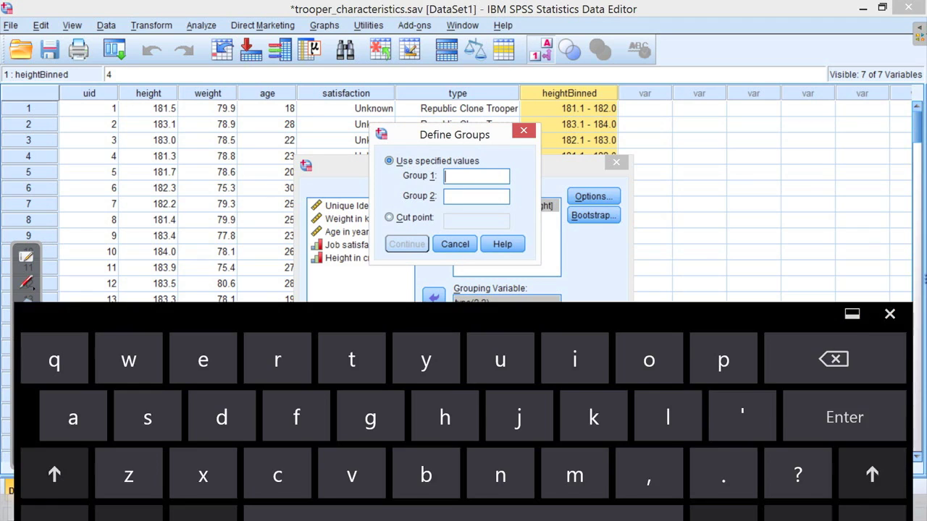
click(54, 491)
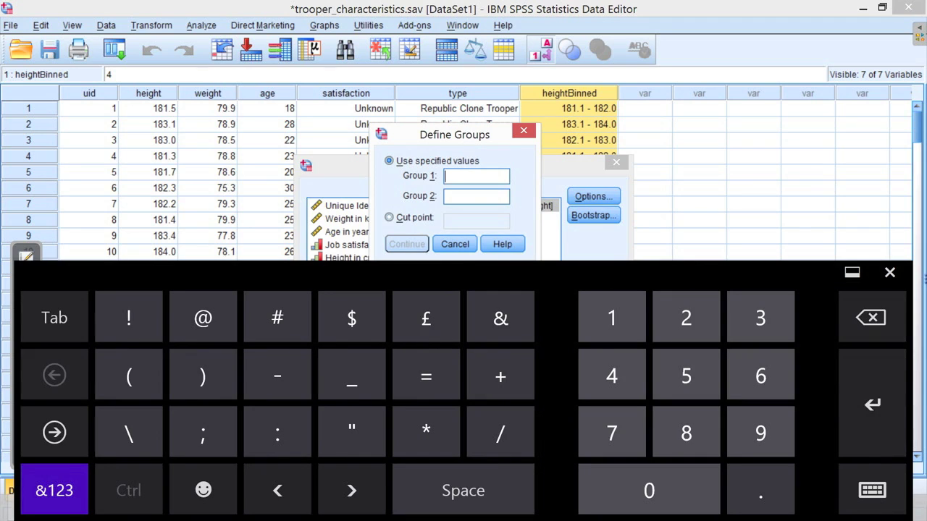
text(0)
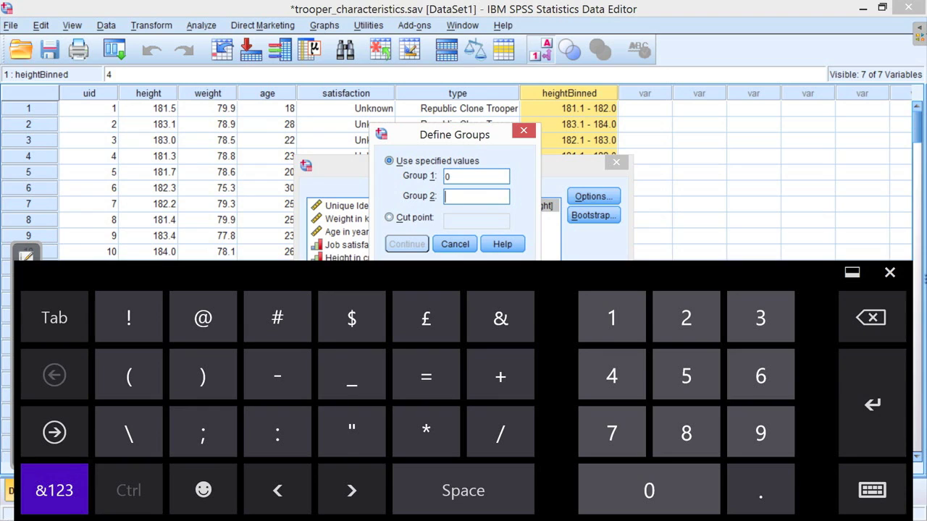
text(1)
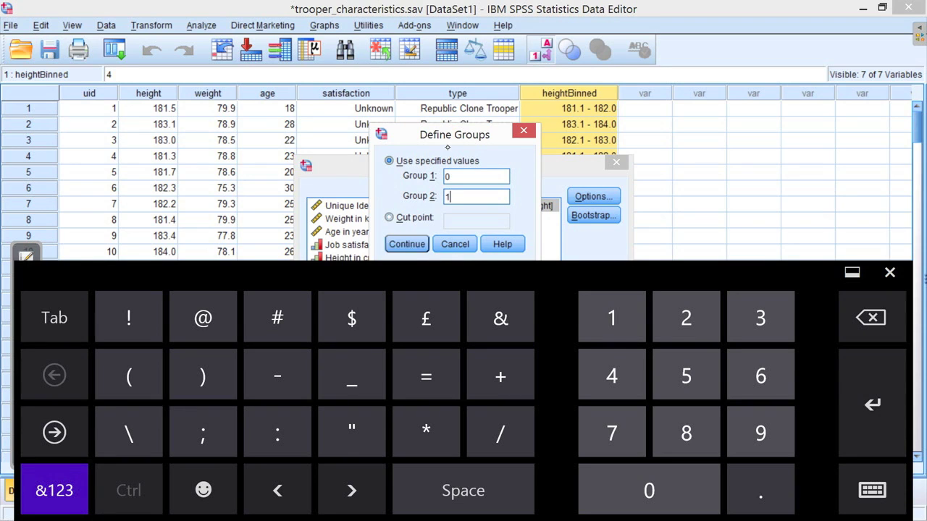
click(406, 244)
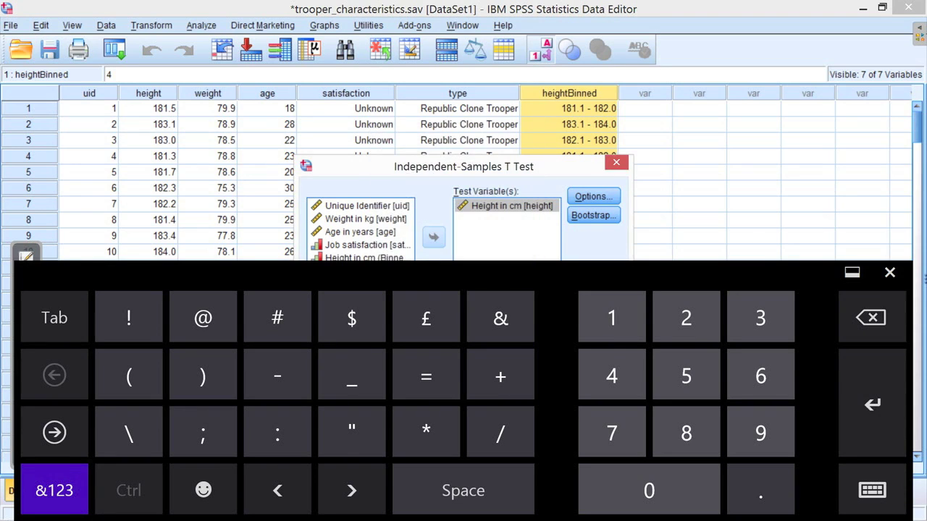
click(889, 272)
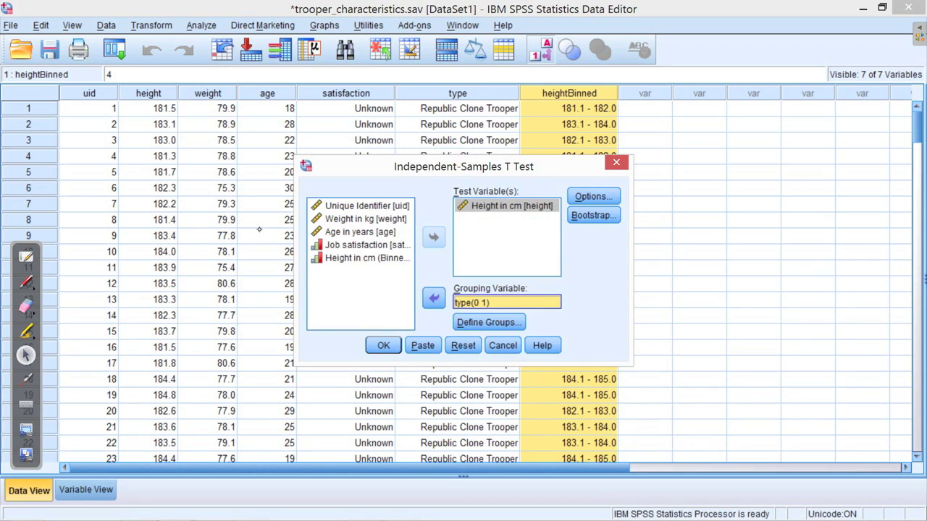
click(383, 346)
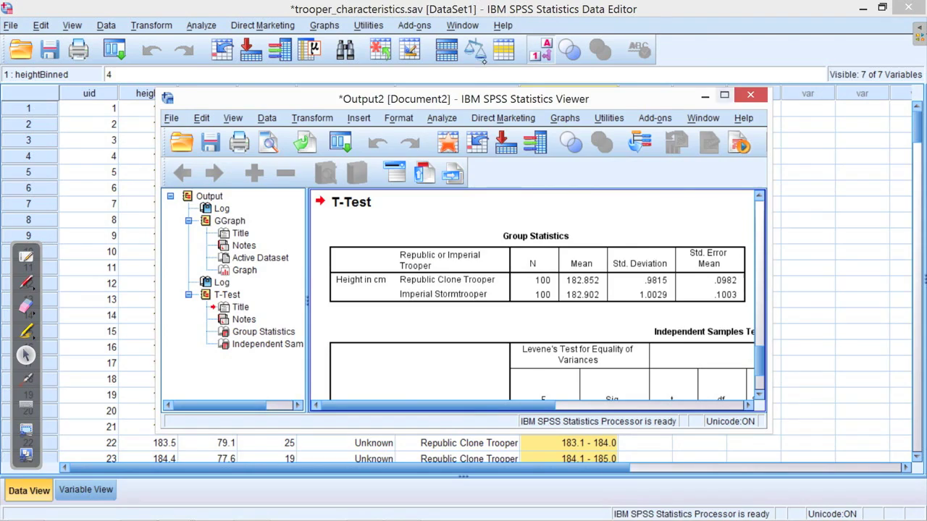
click(724, 95)
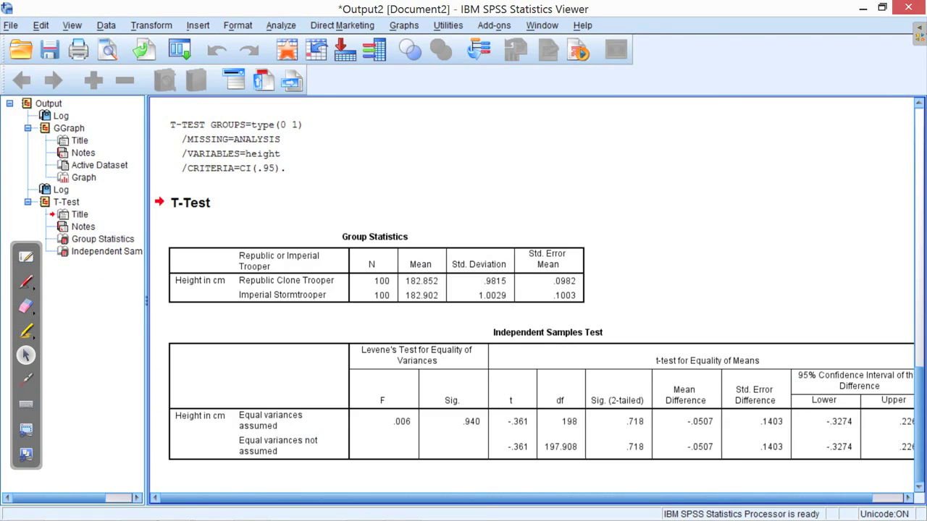
Scroll the output right and circle the Sig. (2-tailed) .718 values in red ink.
drag(466, 498, 485, 497)
scroll(329, 330, right, 1)
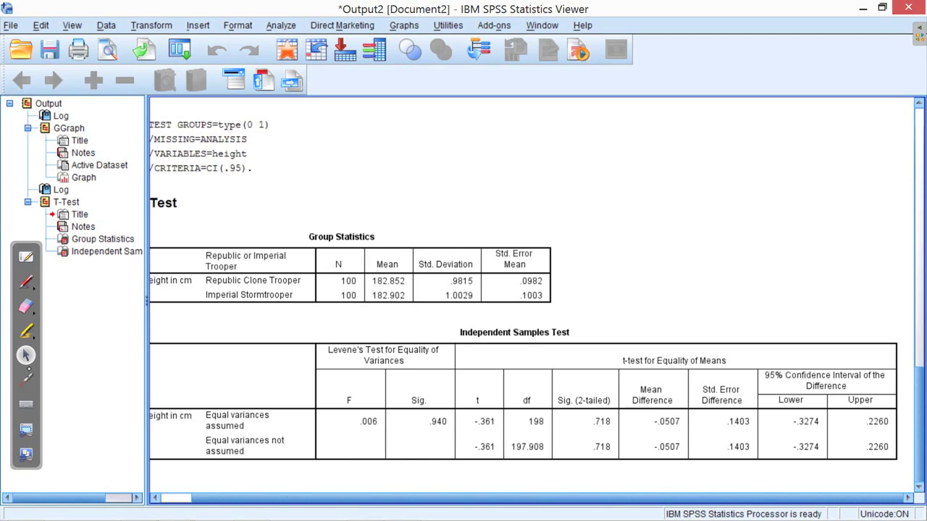
click(27, 282)
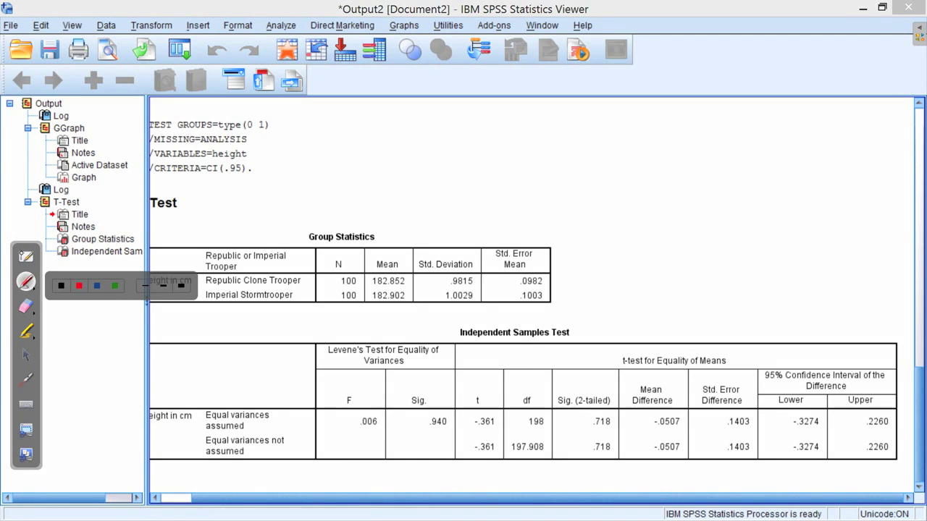
click(80, 286)
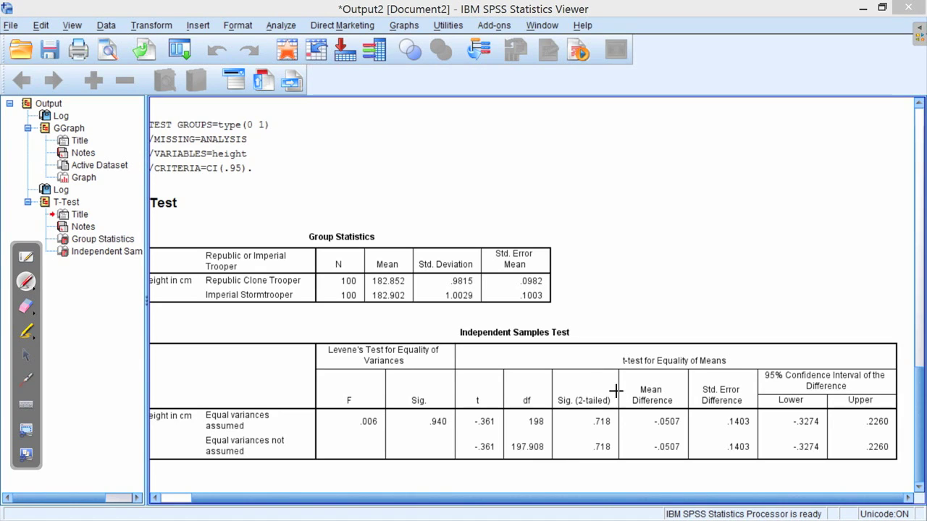
mouse_move(622, 394)
mouse_down()
mouse_move(572, 372)
mouse_move(556, 462)
mouse_move(616, 438)
mouse_move(620, 389)
mouse_up()
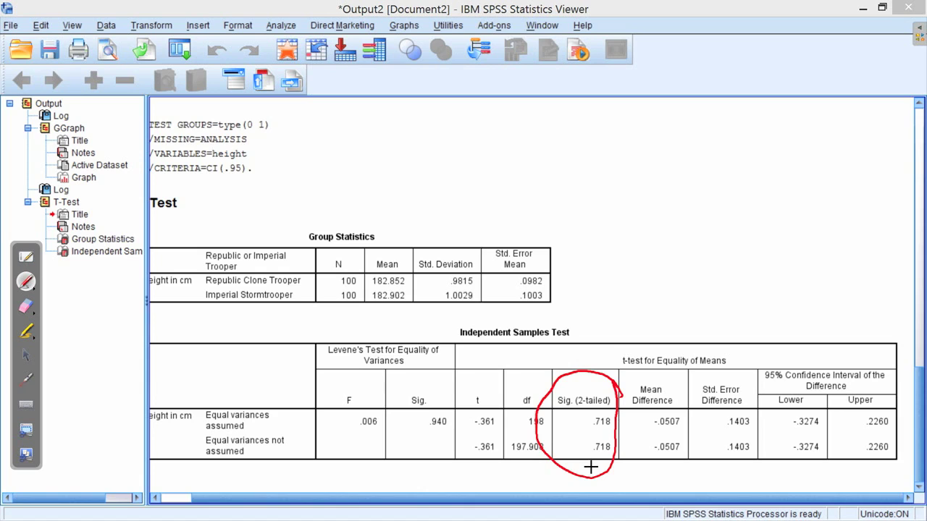
click(918, 405)
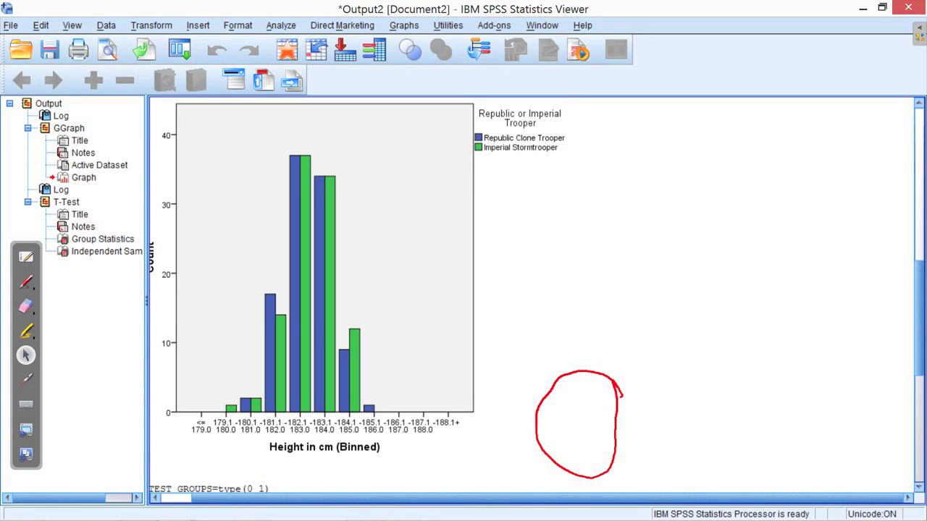
Sketch a red bell curve over the histogram, clear it, and return to the T-Test tables.
click(369, 283)
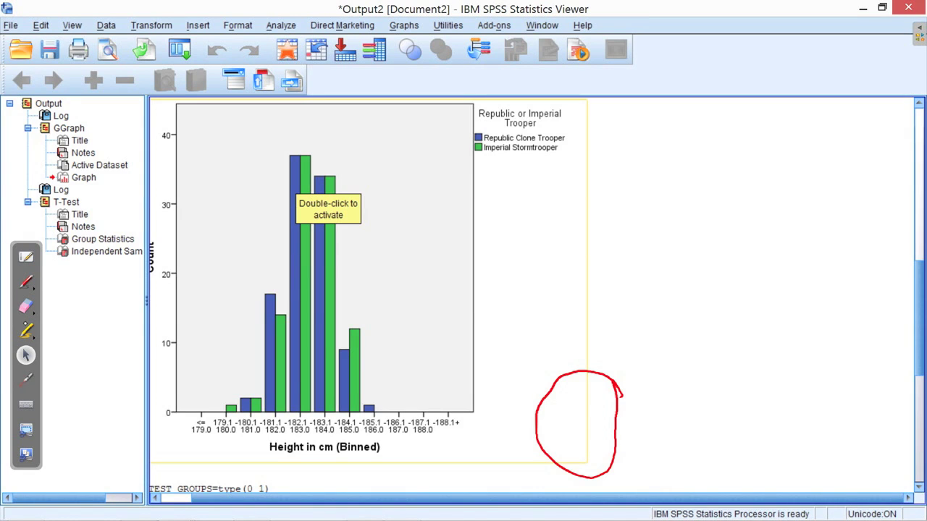
key(Escape)
click(26, 380)
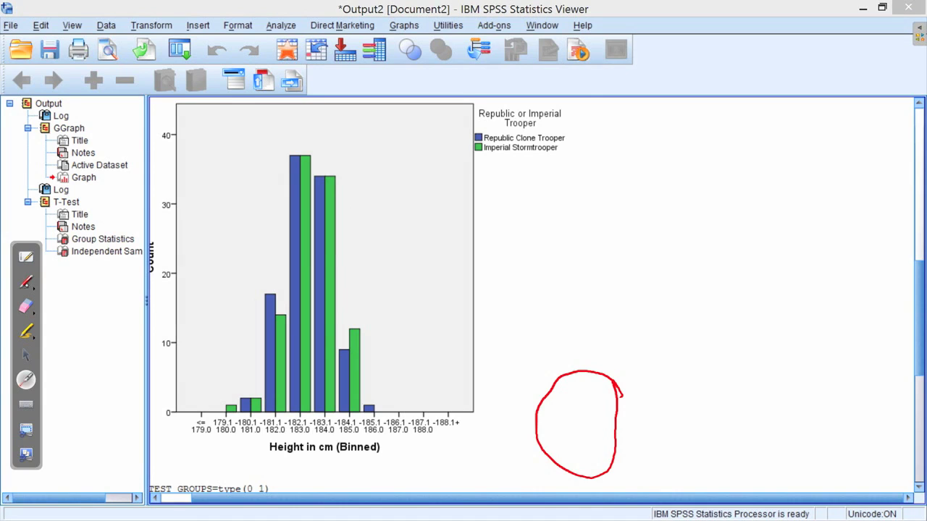
click(27, 283)
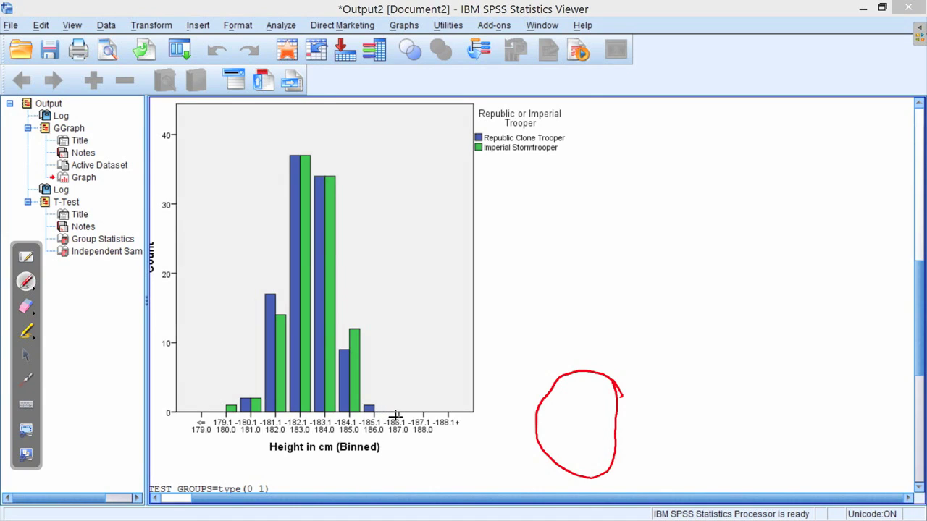
mouse_move(395, 413)
mouse_down()
mouse_move(378, 410)
mouse_move(345, 214)
mouse_move(297, 184)
mouse_move(267, 318)
mouse_move(202, 412)
mouse_up()
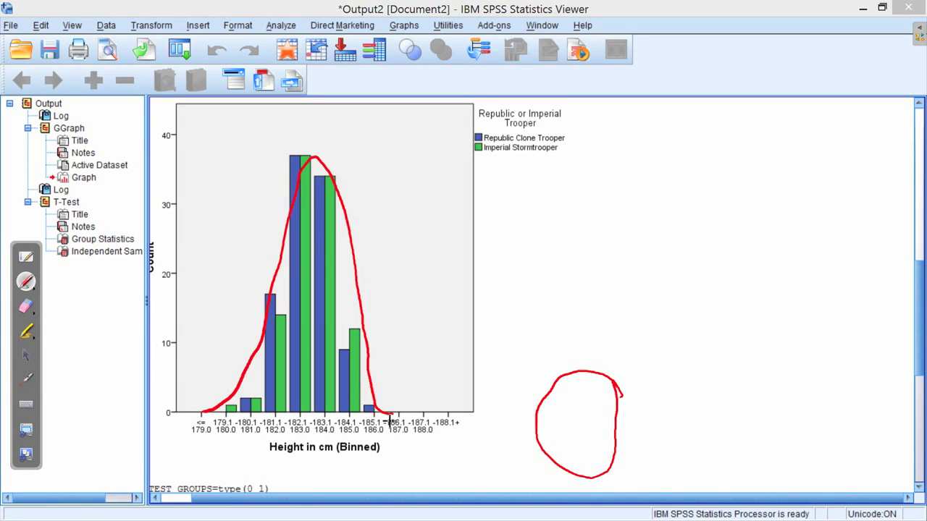
click(26, 355)
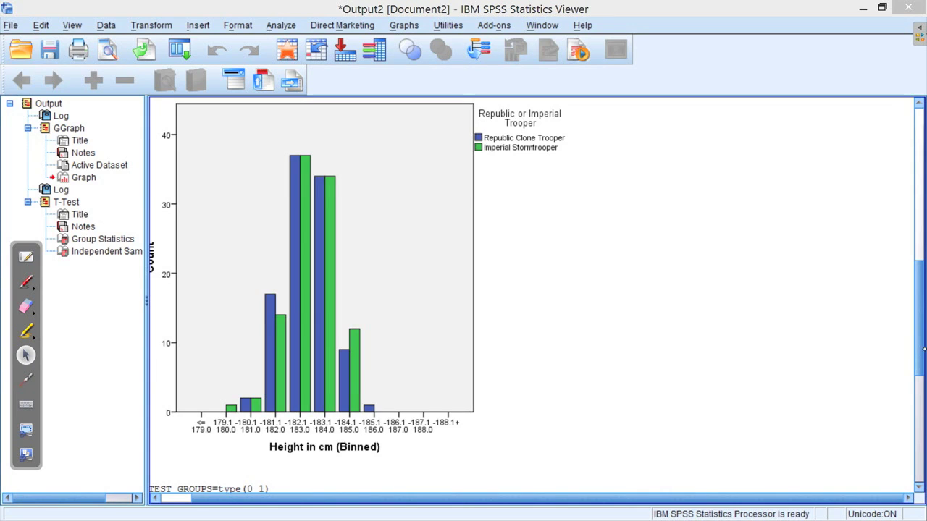
drag(918, 354, 924, 440)
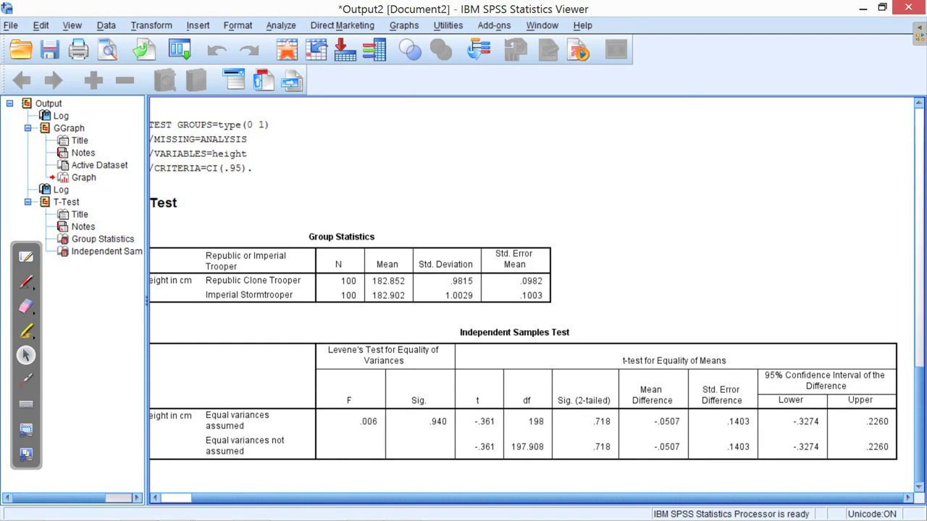
Select the pen tool and return to the Histograms slide, page 24.
click(26, 379)
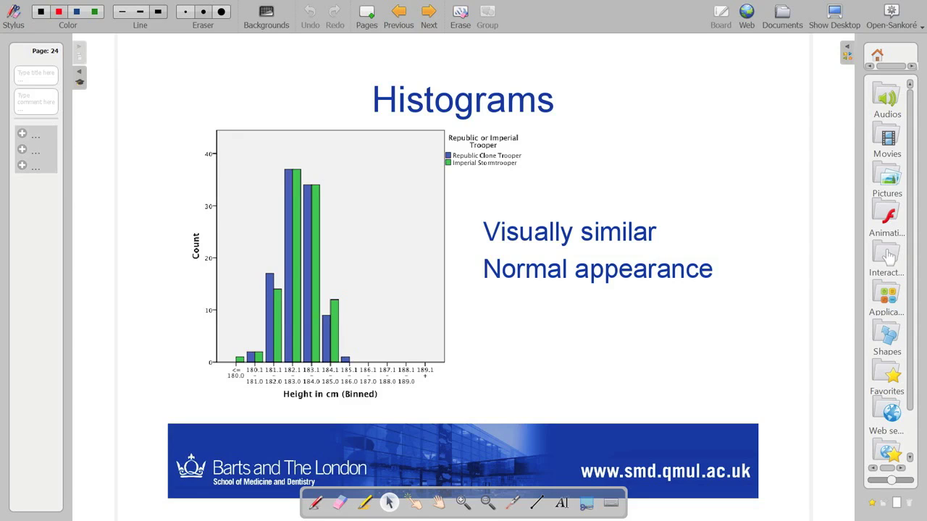
Advance to the Descriptive Statistics slide, then show the desktop with the SPSS output.
key(Page_Down)
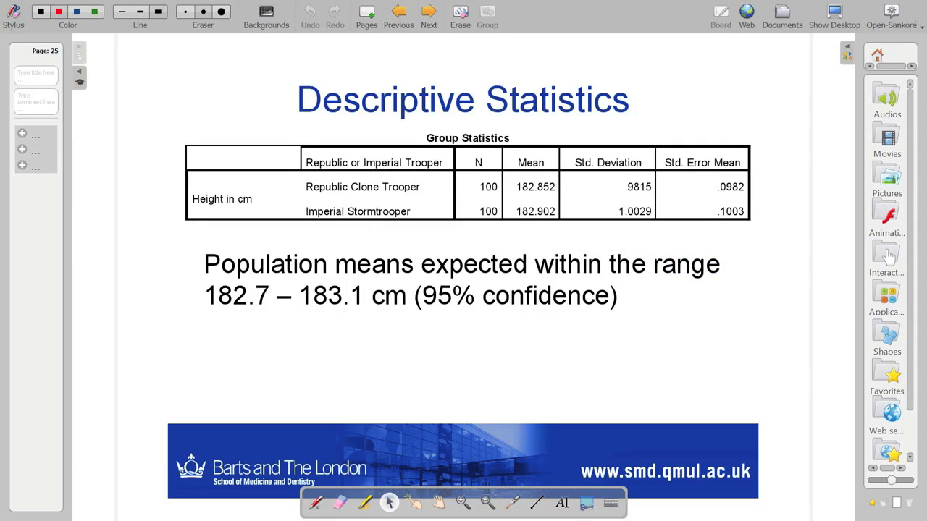
click(834, 15)
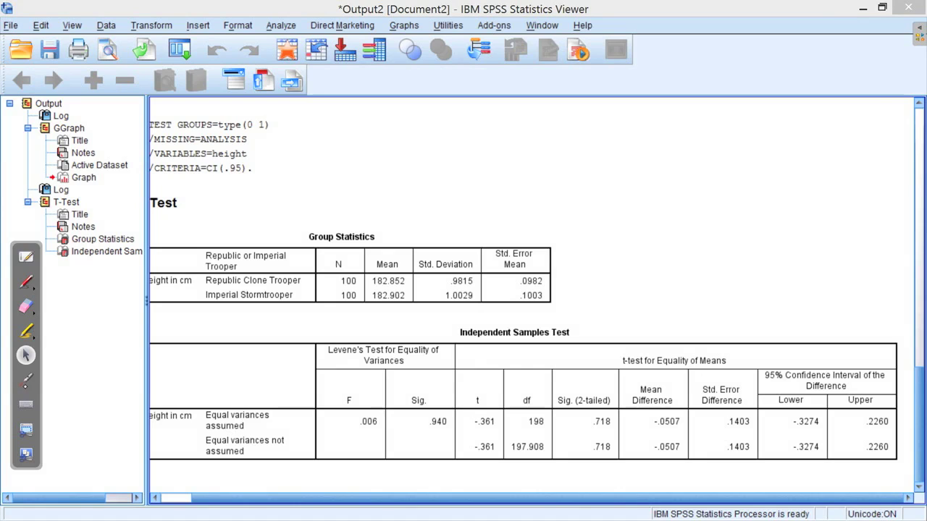
Switch to the laser pointer and return to the Descriptive Statistics slide.
click(26, 379)
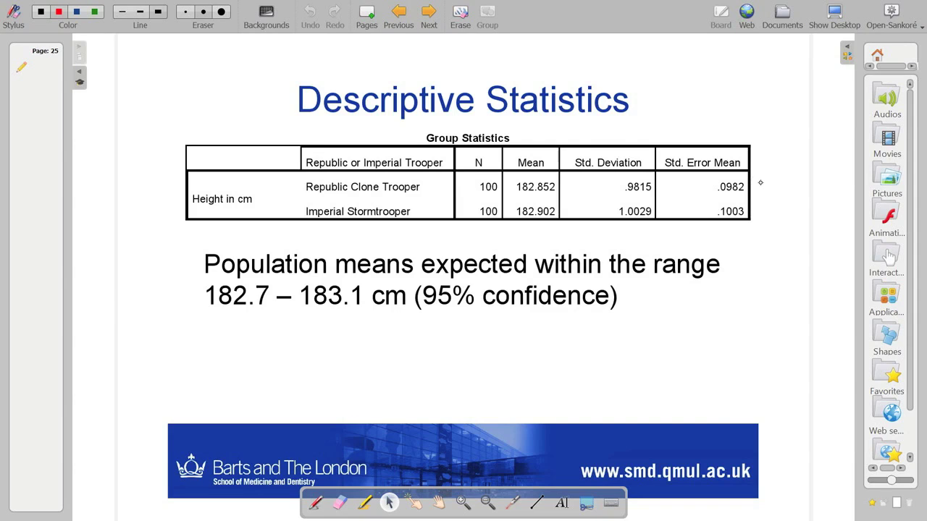
Highlight the means, standard errors and 182.7–183.1 cm range, then the p=0.72 conclusion on page 26.
drag(760, 181, 706, 233)
drag(768, 174, 707, 170)
drag(568, 176, 505, 239)
mouse_move(662, 286)
mouse_down()
mouse_move(207, 296)
mouse_move(186, 353)
mouse_move(191, 345)
mouse_up()
drag(570, 170, 509, 246)
drag(568, 172, 494, 243)
drag(760, 172, 716, 234)
key(Page_Down)
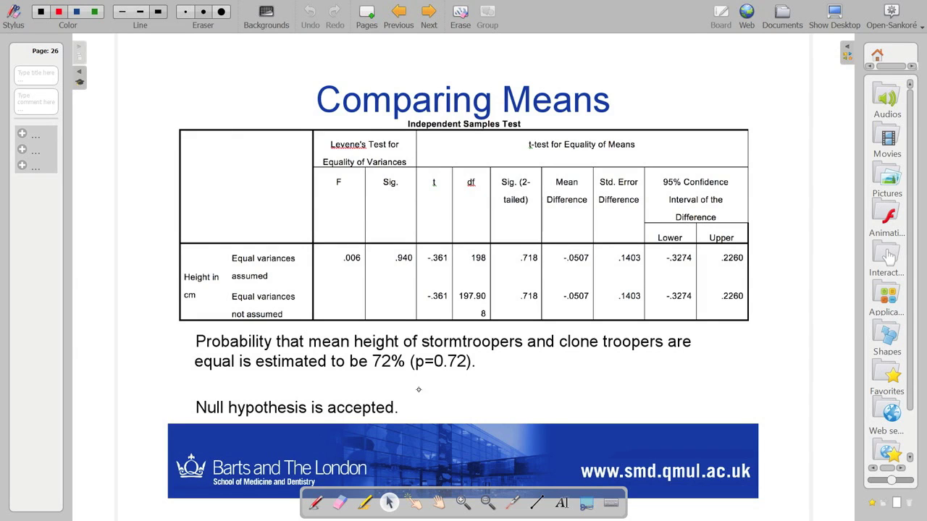
drag(433, 384, 167, 429)
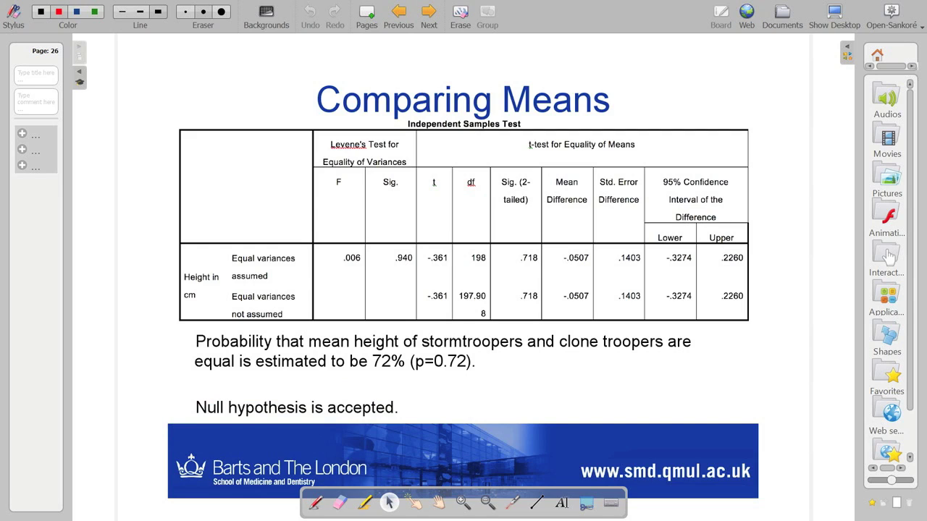